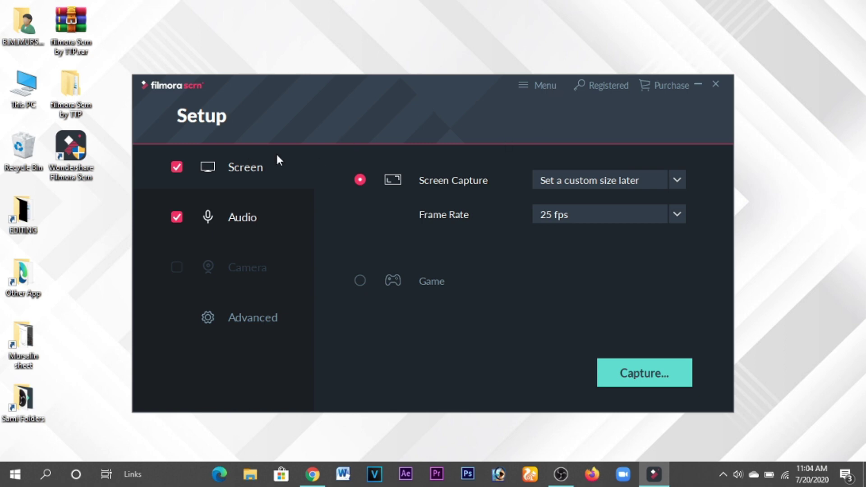
{"action": "left_click_drag", "start_coordinate": [363, 94], "coordinate": [392, 40]}
{"action": "left_click_drag", "start_coordinate": [394, 98], "coordinate": [368, 100]}
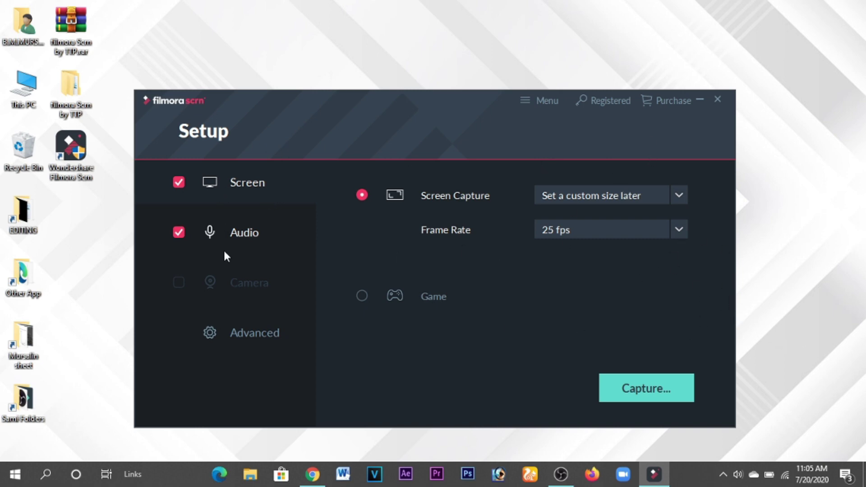
Configure the screen capture to record the full screen at a frame rate of 30 fps.
{"action": "left_click", "coordinate": [672, 229]}
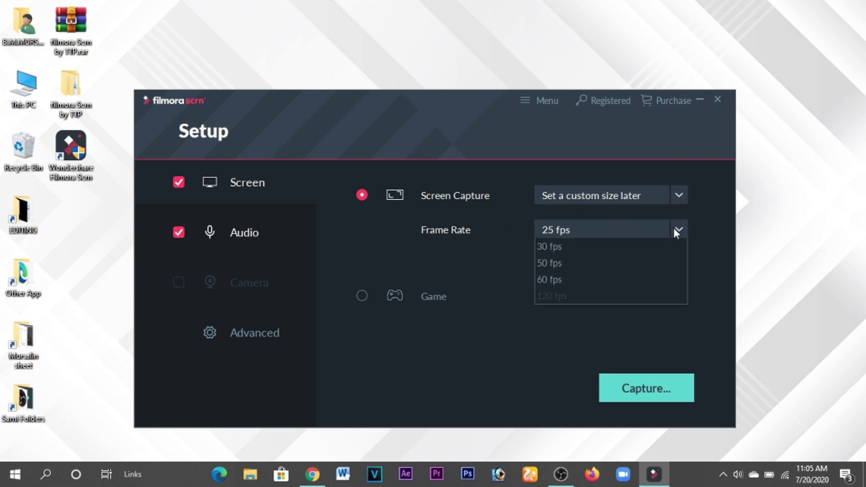
{"action": "left_click", "coordinate": [678, 195]}
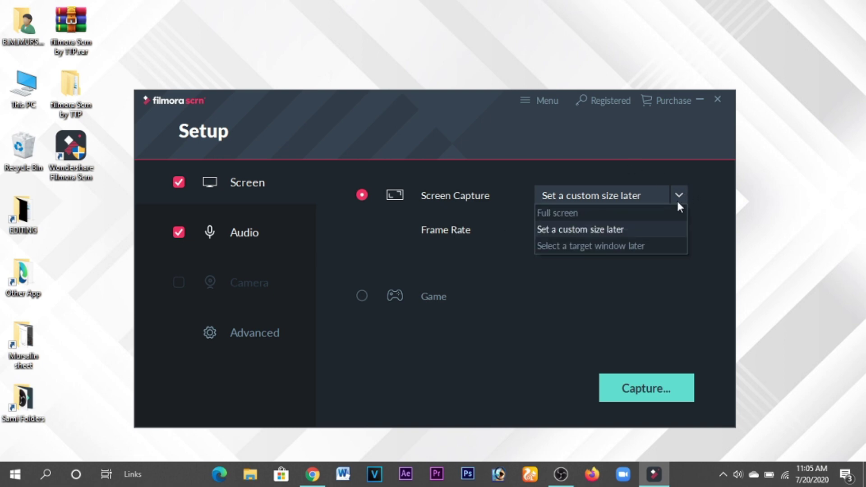
{"action": "left_click", "coordinate": [602, 212]}
{"action": "left_click", "coordinate": [683, 230]}
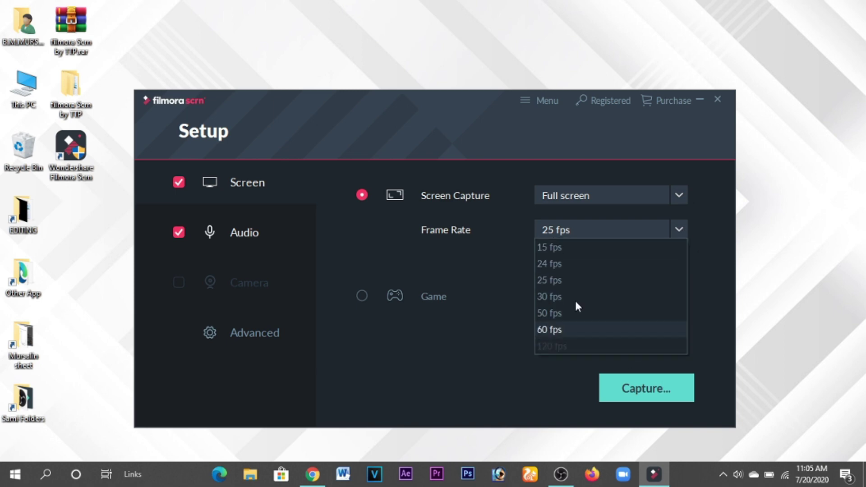
{"action": "left_click", "coordinate": [569, 297]}
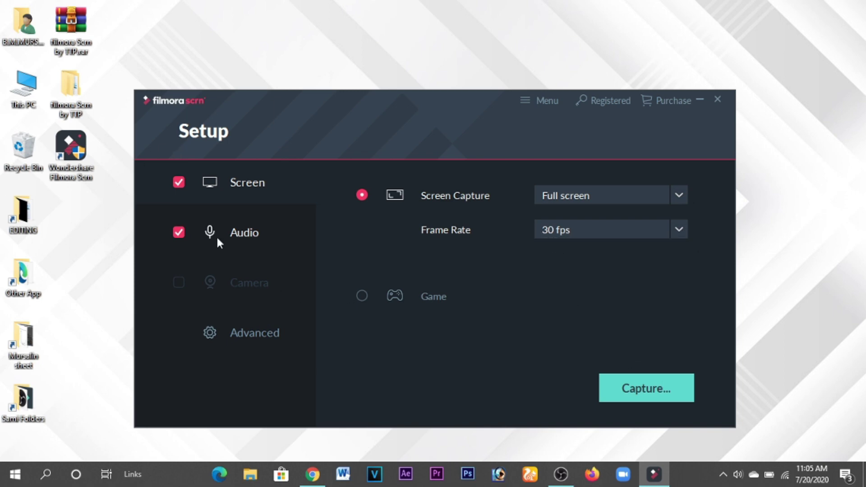
Record the full screen for about 10 seconds, minimising and reopening the recorder before stopping the recording.
{"action": "left_click", "coordinate": [650, 389]}
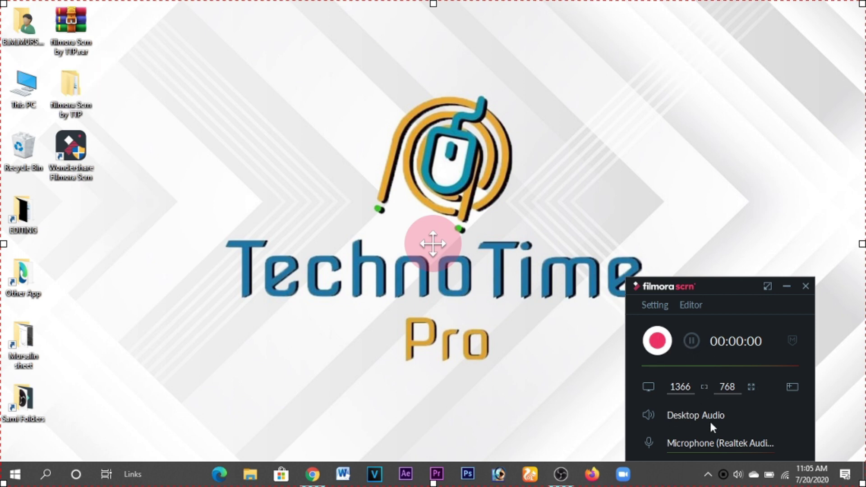
{"action": "left_click", "coordinate": [656, 342]}
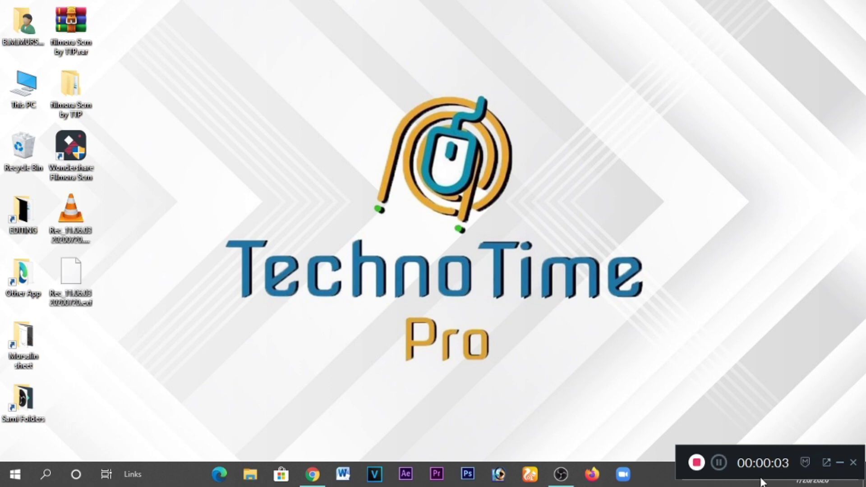
{"action": "left_click", "coordinate": [839, 463]}
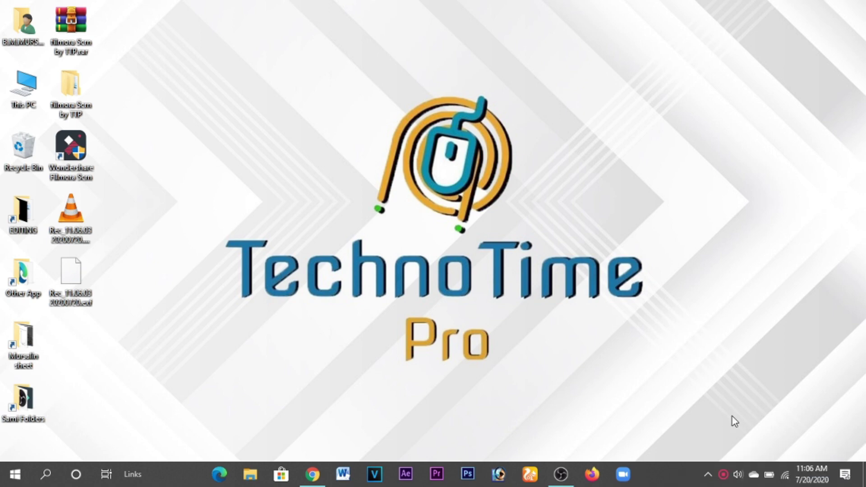
{"action": "right_click", "coordinate": [723, 474]}
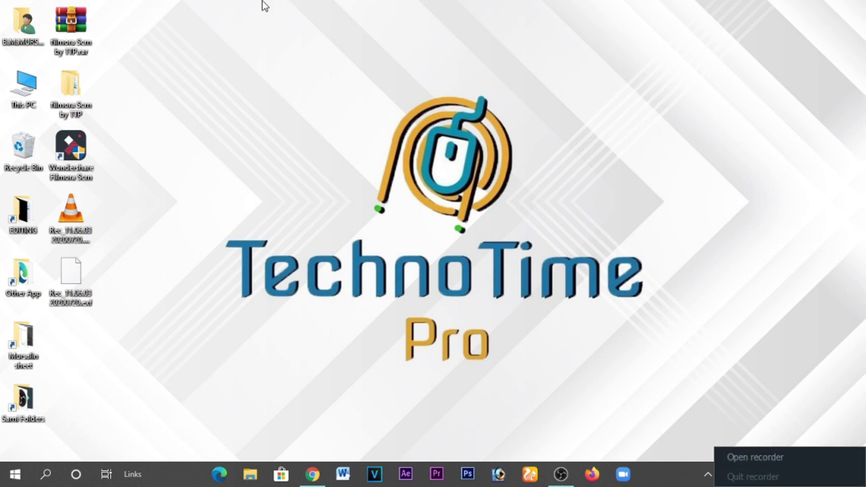
{"action": "left_click", "coordinate": [740, 451]}
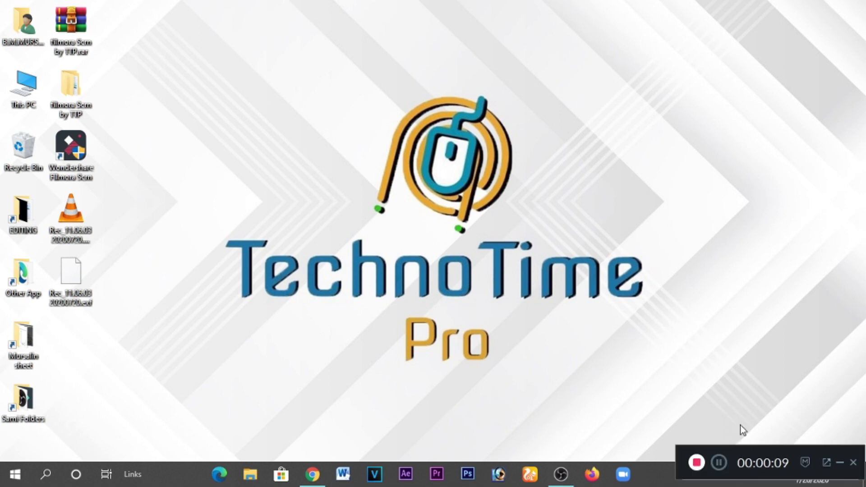
{"action": "left_click", "coordinate": [697, 464]}
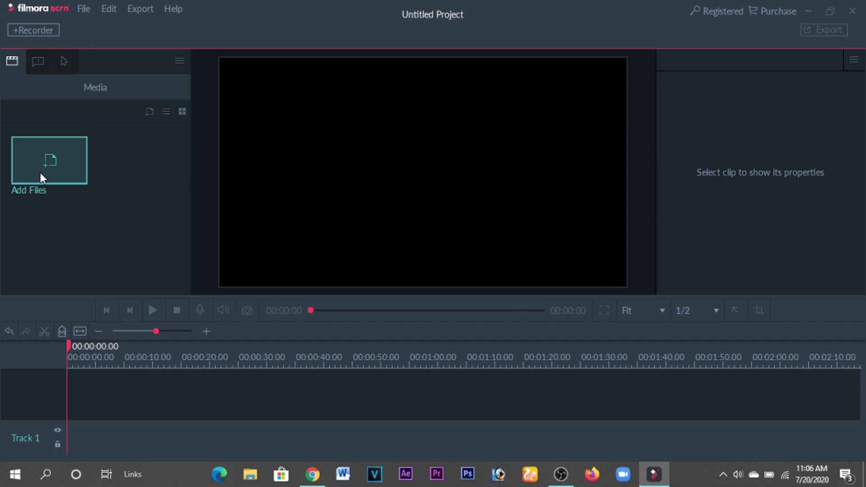
Import Rec_11.06.03 20200720.mp4 from the Desktop and place it at the start of the timeline.
{"action": "left_click", "coordinate": [66, 172]}
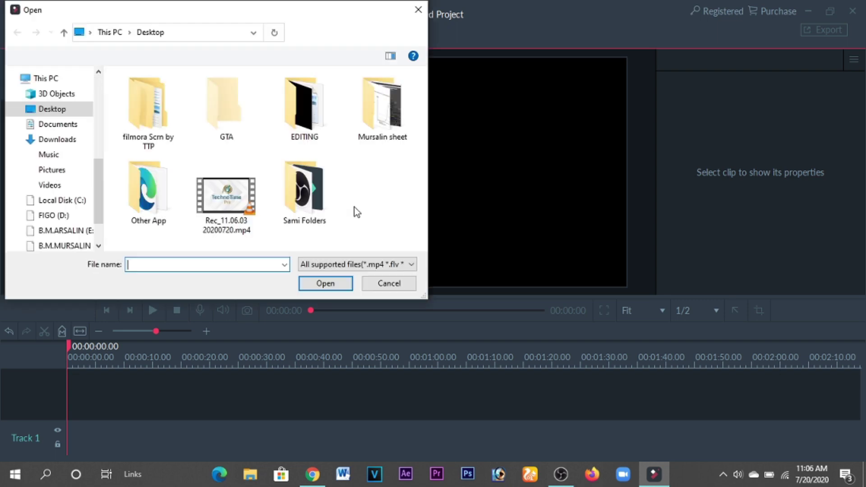
{"action": "left_click", "coordinate": [245, 209]}
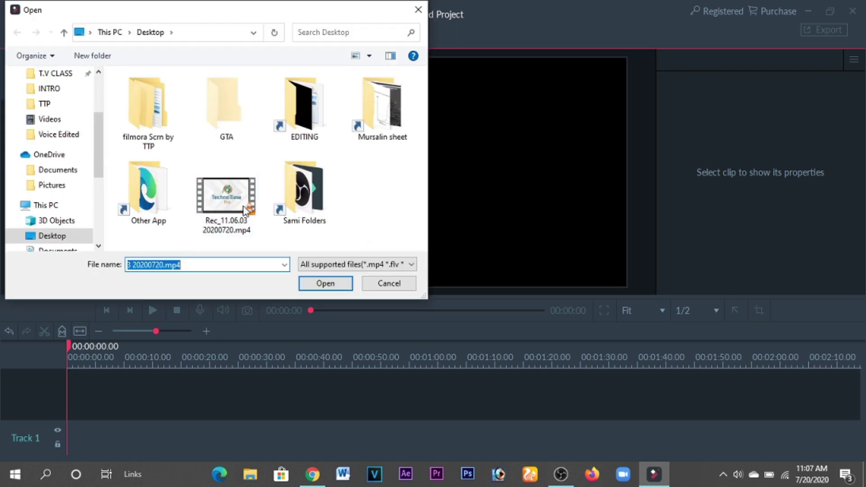
{"action": "left_click", "coordinate": [338, 284]}
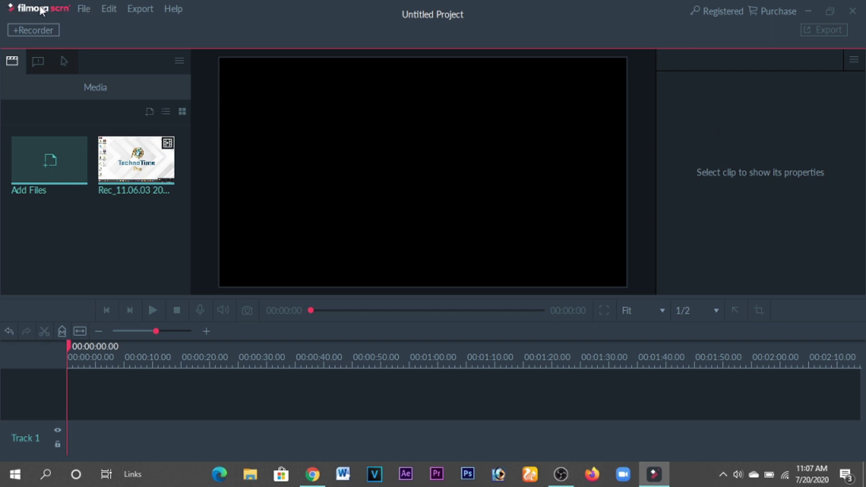
{"action": "left_click_drag", "start_coordinate": [140, 167], "coordinate": [68, 382]}
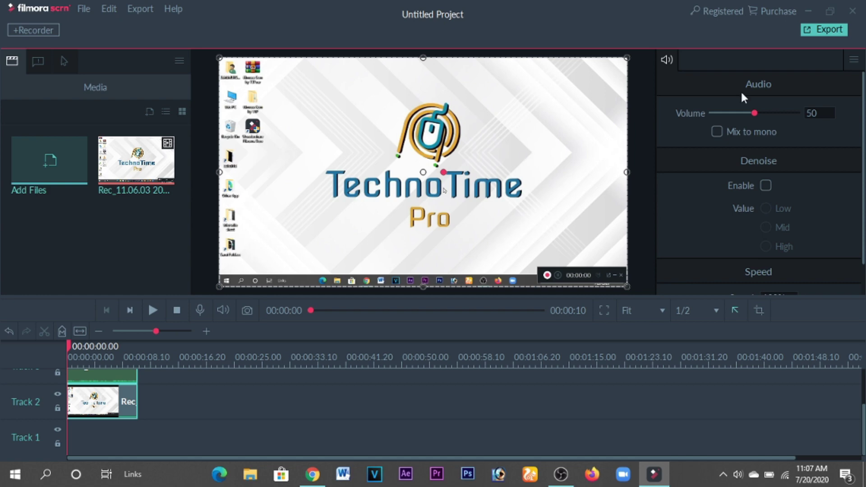
Set the recording's audio volume to 0 and, after a short preview, split its audio and video clips at 00:00:02.27.
{"action": "left_click", "coordinate": [745, 113]}
{"action": "left_click", "coordinate": [154, 310]}
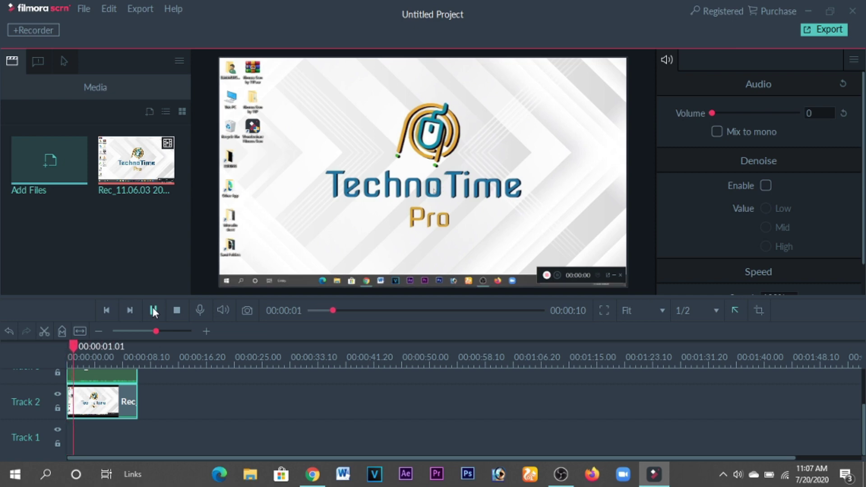
{"action": "left_click", "coordinate": [152, 309]}
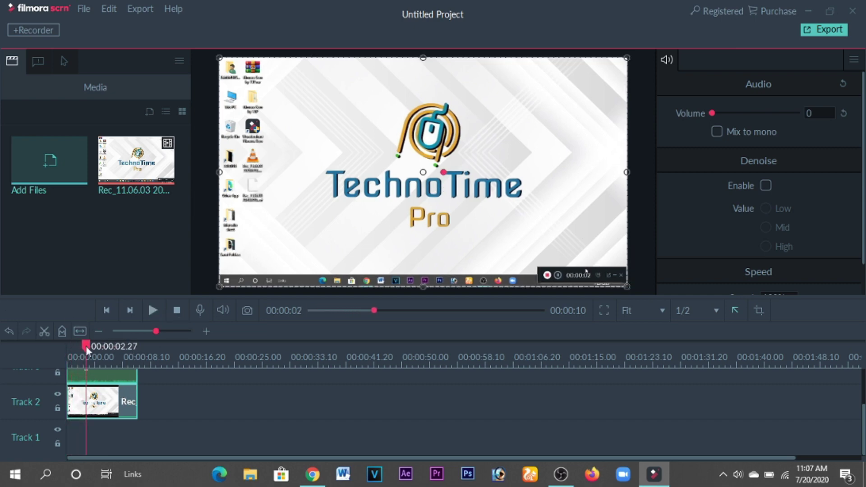
{"action": "left_click", "coordinate": [42, 330]}
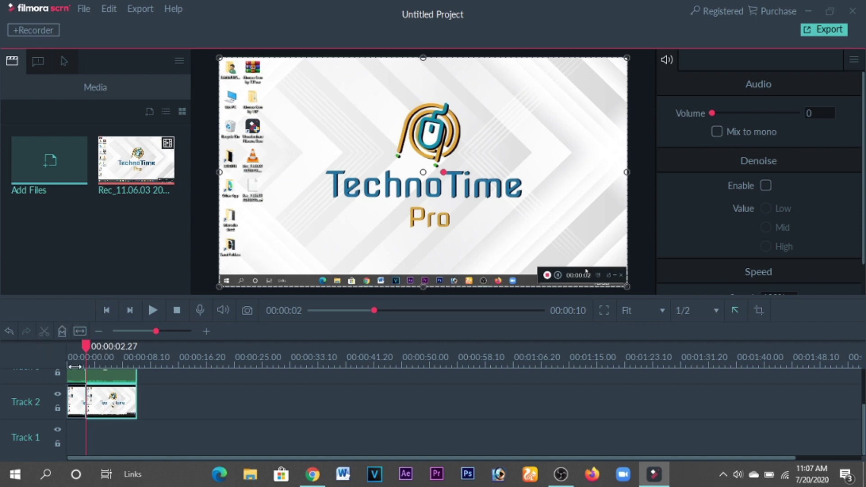
{"action": "left_click", "coordinate": [76, 415]}
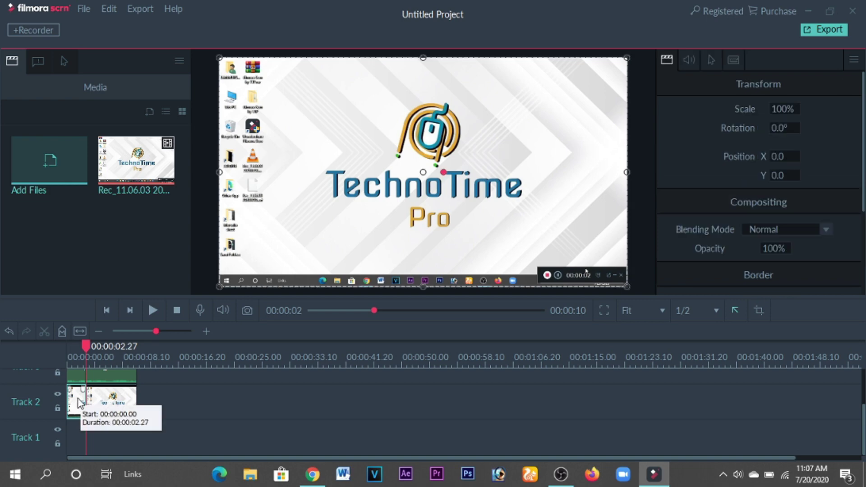
{"action": "scroll", "coordinate": [137, 450], "scroll_direction": "up", "scroll_amount": 1}
{"action": "scroll", "coordinate": [151, 454], "scroll_direction": "down", "scroll_amount": 1}
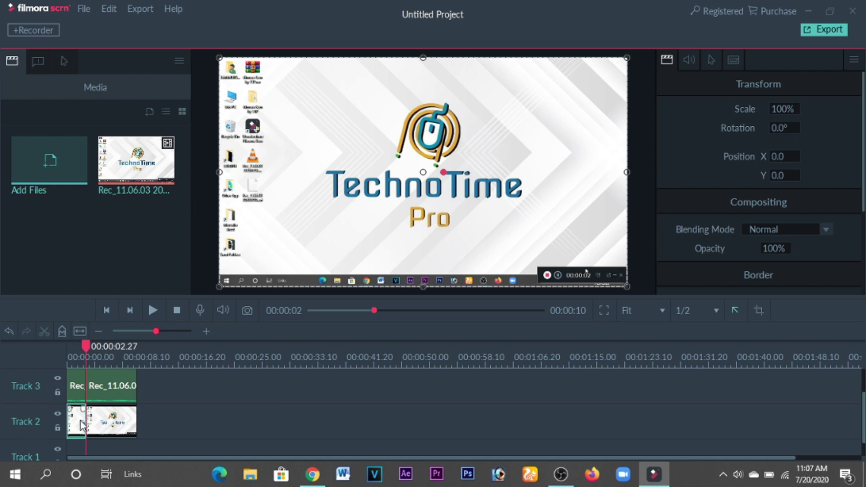
{"action": "key", "text": "Delete"}
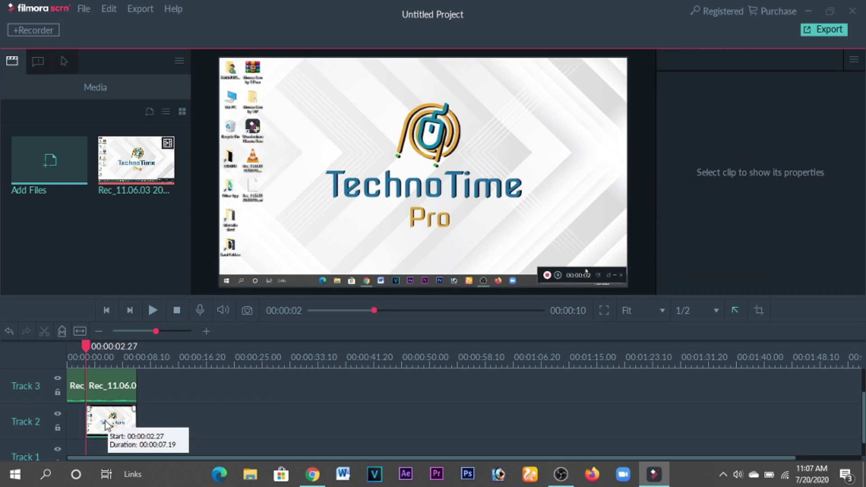
{"action": "left_click", "coordinate": [113, 387]}
{"action": "key", "text": "Delete"}
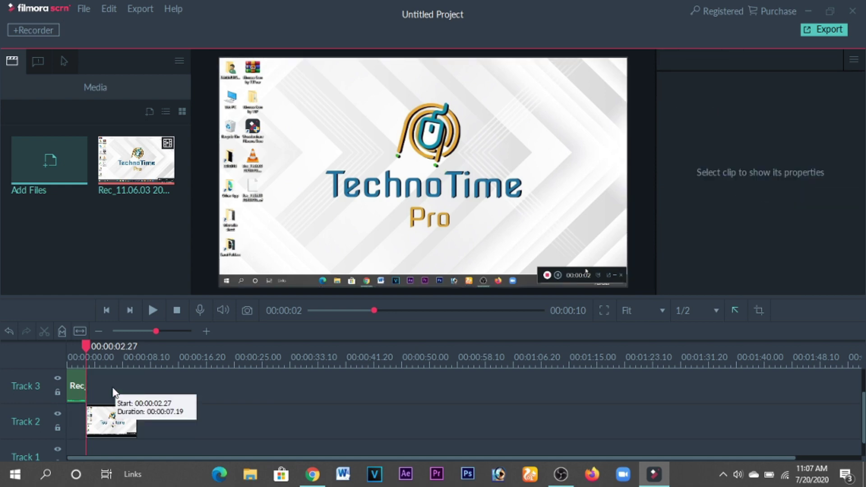
{"action": "key", "text": "ctrl+z"}
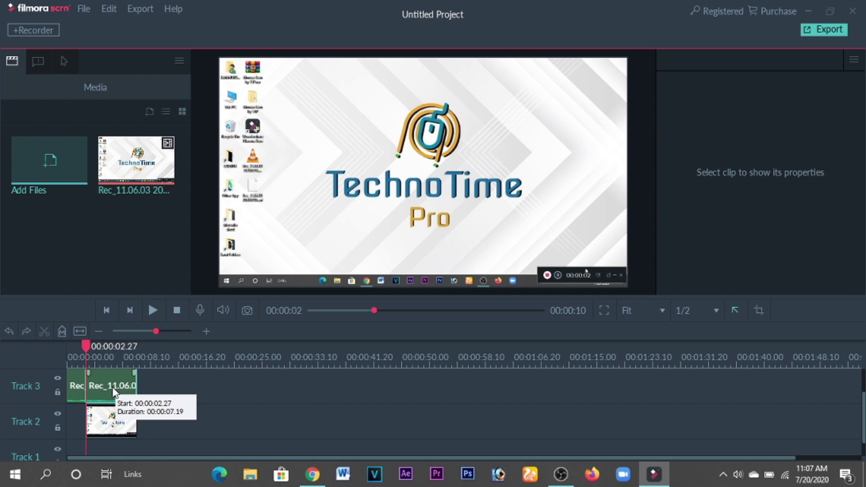
{"action": "key", "text": "ctrl+z"}
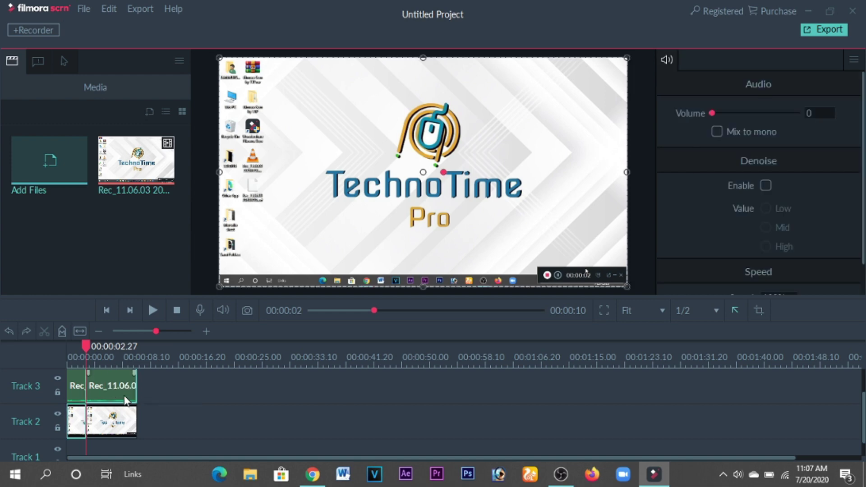
Delete the first audio and video segments, which lie before 00:00:02.27 on Tracks 3 and 2.
{"action": "left_click", "coordinate": [82, 446]}
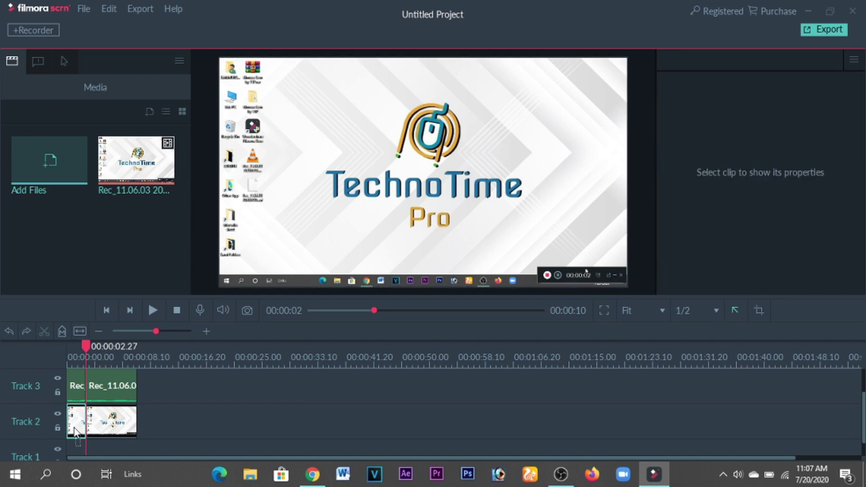
{"action": "left_click", "coordinate": [72, 383]}
{"action": "key", "text": "Delete"}
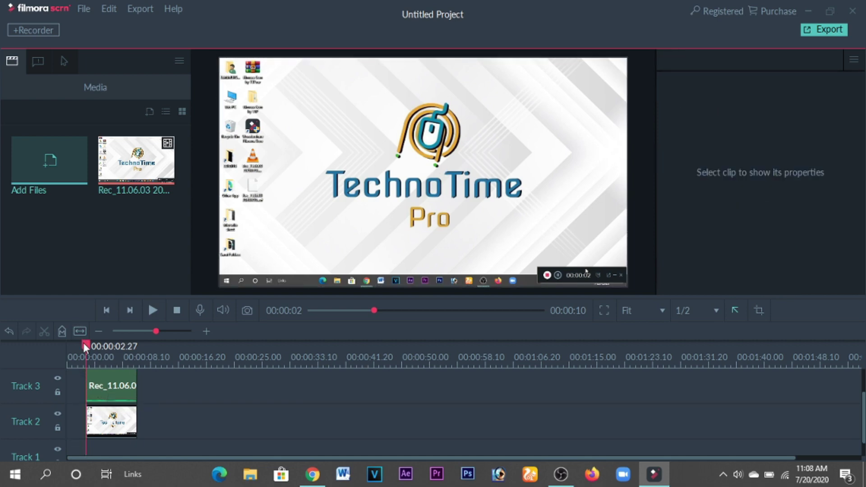
Move the remaining audio and video clips together to the start of the timeline to close the gap.
{"action": "left_click_drag", "start_coordinate": [84, 343], "coordinate": [99, 345]}
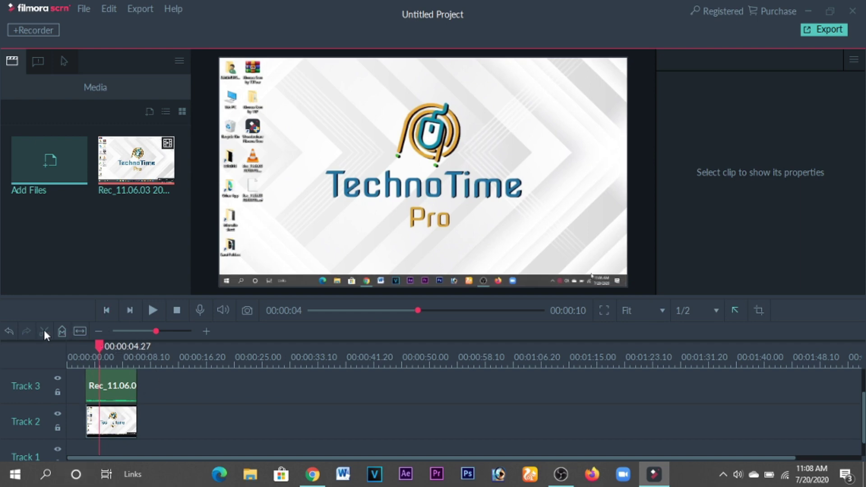
{"action": "left_click_drag", "start_coordinate": [97, 345], "coordinate": [103, 346]}
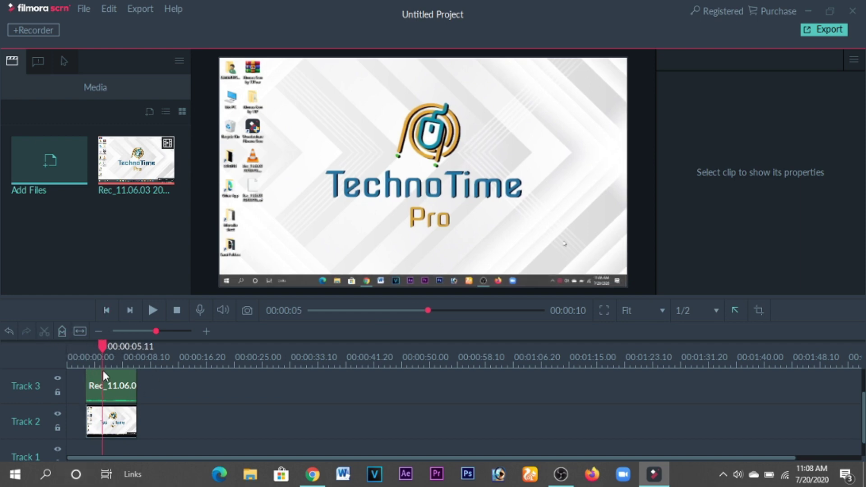
{"action": "left_click_drag", "start_coordinate": [102, 377], "coordinate": [69, 416]}
Split both the audio and video clips at 00:00:03.06 and again at 00:00:06.01.
{"action": "left_click_drag", "start_coordinate": [104, 344], "coordinate": [87, 343]}
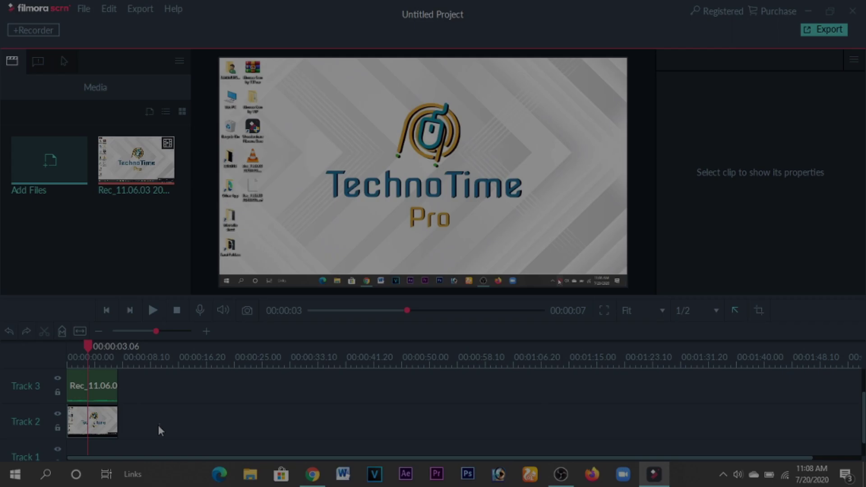
{"action": "left_click_drag", "start_coordinate": [157, 425], "coordinate": [99, 397]}
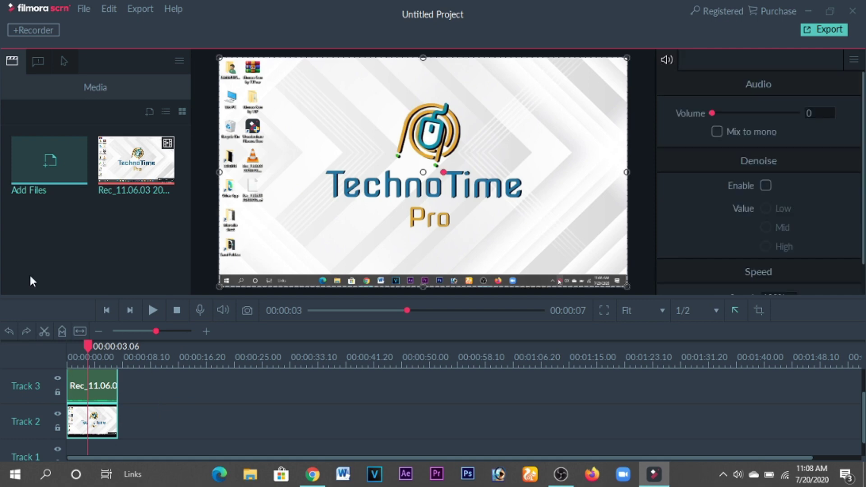
{"action": "left_click", "coordinate": [44, 331]}
{"action": "left_click_drag", "start_coordinate": [88, 343], "coordinate": [107, 348]}
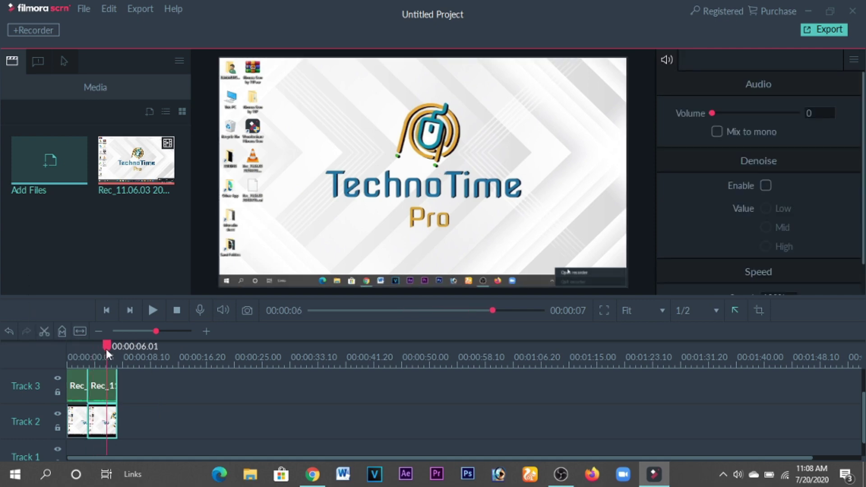
{"action": "left_click", "coordinate": [44, 331]}
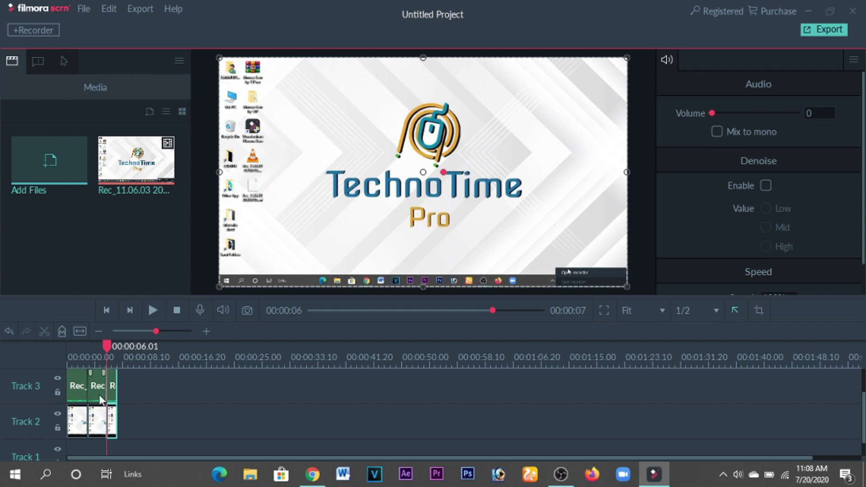
Delete the middle video and audio segments between 00:00:03.06 and 00:00:06.01 on Tracks 2 and 3.
{"action": "left_click", "coordinate": [102, 420]}
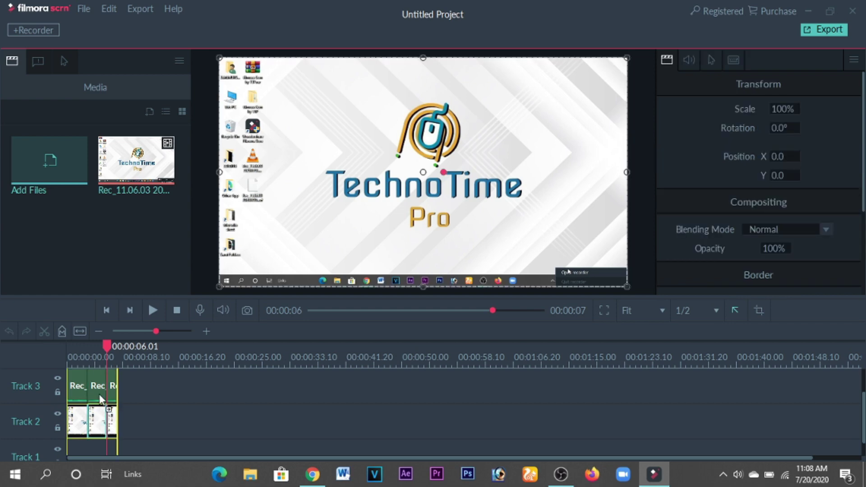
{"action": "left_click", "coordinate": [101, 411]}
{"action": "key", "text": "Delete"}
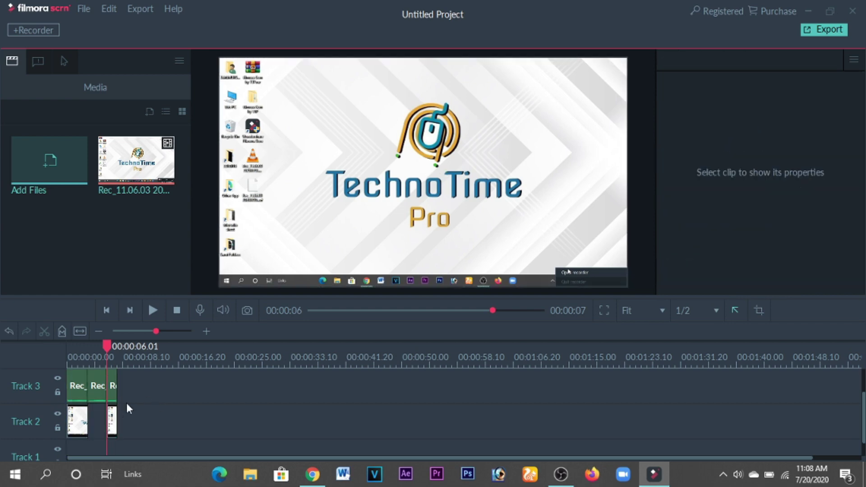
{"action": "left_click", "coordinate": [103, 392]}
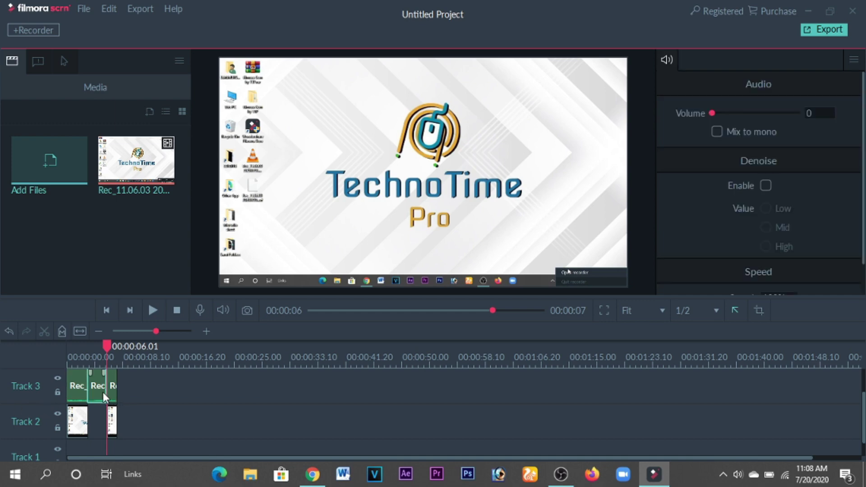
{"action": "key", "text": "Delete"}
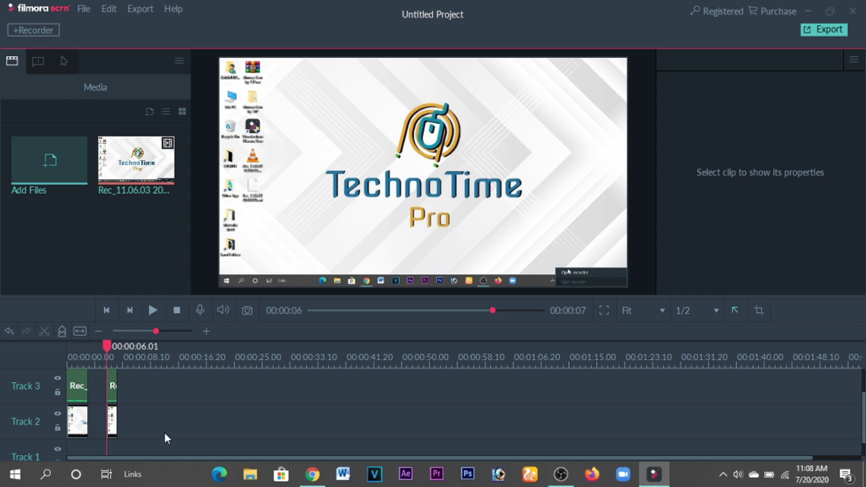
Move the last audio and video segments together against the first ones to close the gap, and place the playhead at 00:00:05.09.
{"action": "left_click_drag", "start_coordinate": [164, 431], "coordinate": [90, 388]}
{"action": "left_click", "coordinate": [197, 399]}
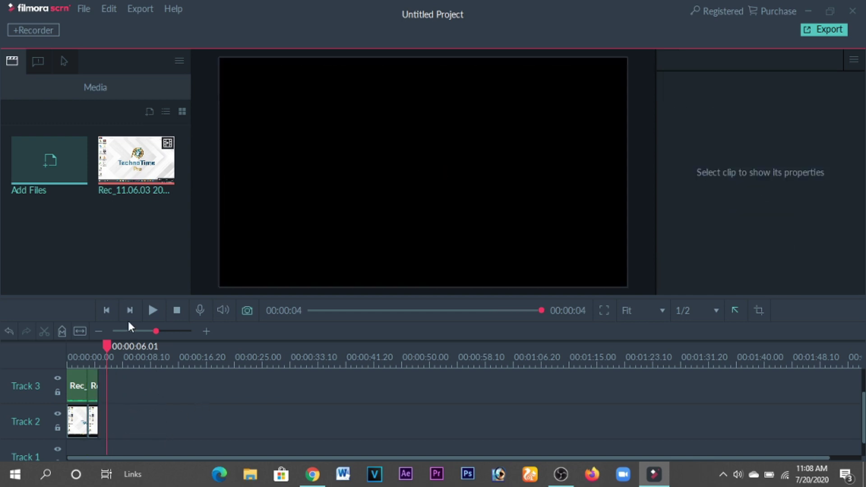
{"action": "scroll", "coordinate": [154, 373], "scroll_direction": "up", "scroll_amount": 1}
{"action": "left_click_drag", "start_coordinate": [105, 348], "coordinate": [103, 374]}
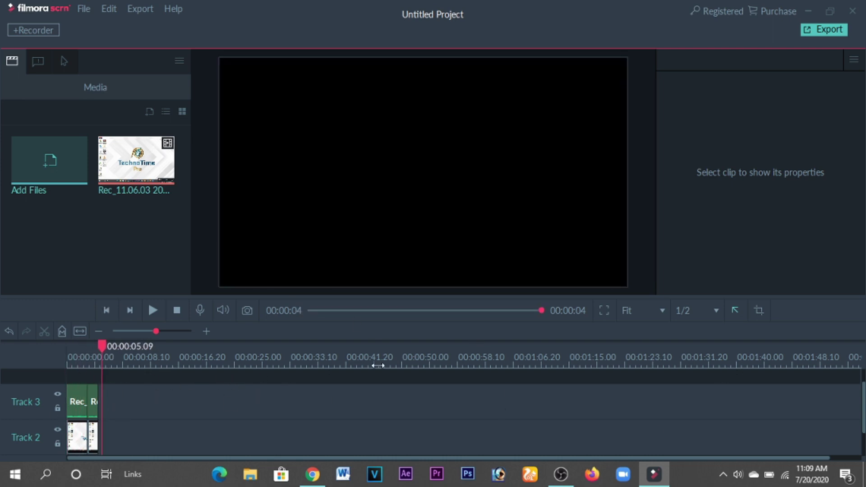
Export the edited project to the Desktop as an MP4 file named My Project, keeping the default encoding settings.
{"action": "left_click", "coordinate": [822, 28]}
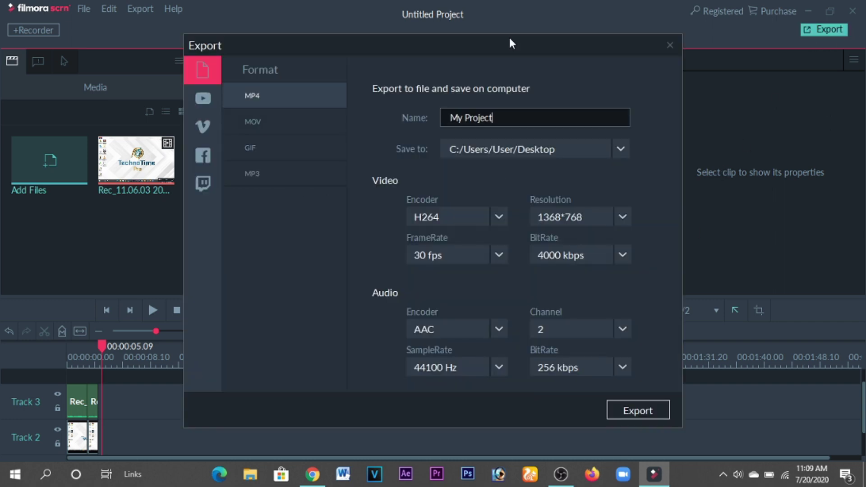
{"action": "left_click", "coordinate": [266, 171]}
{"action": "left_click", "coordinate": [279, 123]}
{"action": "left_click", "coordinate": [297, 92]}
{"action": "left_click", "coordinate": [613, 151]}
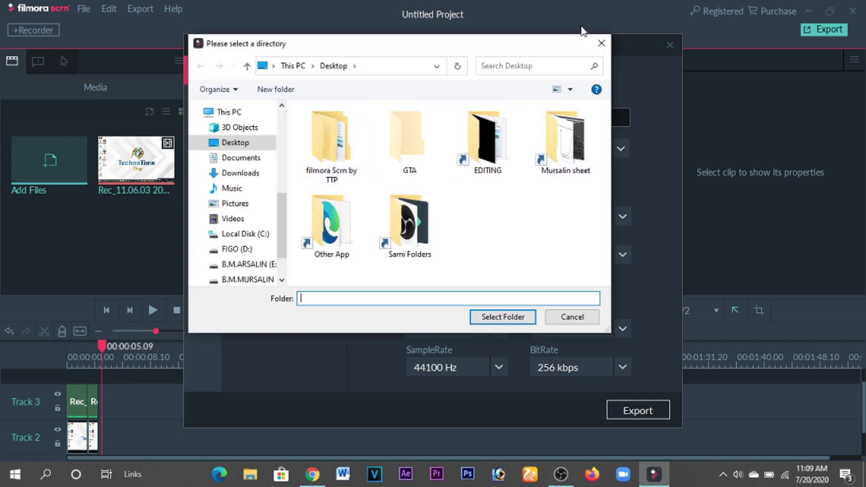
{"action": "left_click", "coordinate": [601, 42]}
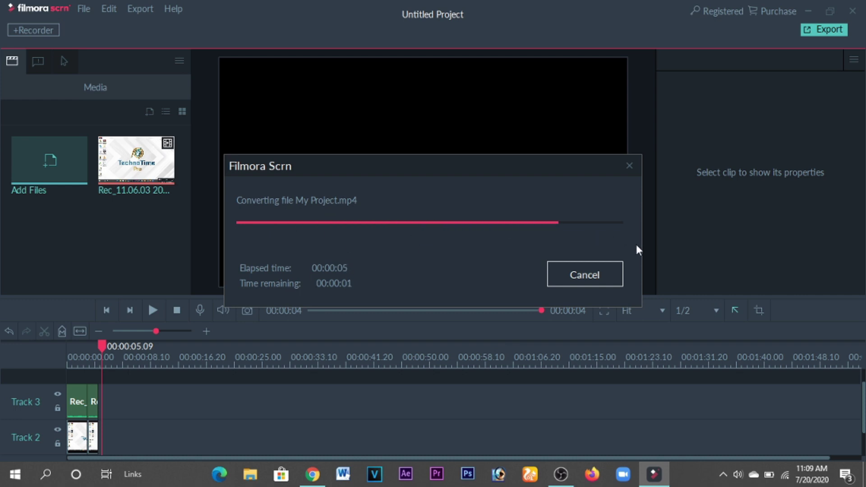
{"action": "left_click", "coordinate": [633, 165]}
Close the video editor without saving the project changes.
{"action": "left_click", "coordinate": [853, 10]}
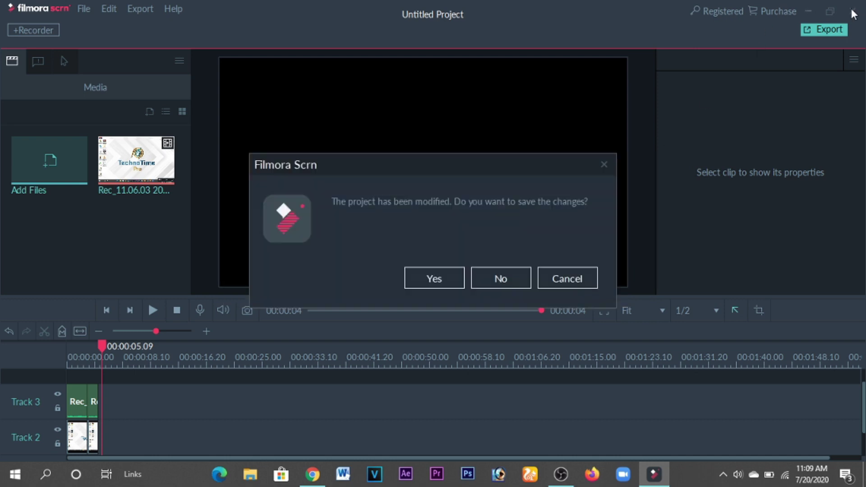
{"action": "left_click", "coordinate": [506, 272]}
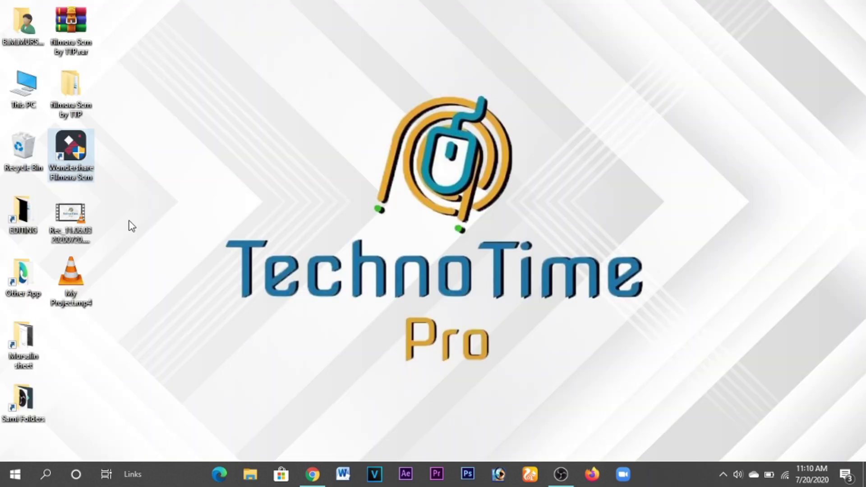
{"action": "left_click", "coordinate": [244, 201]}
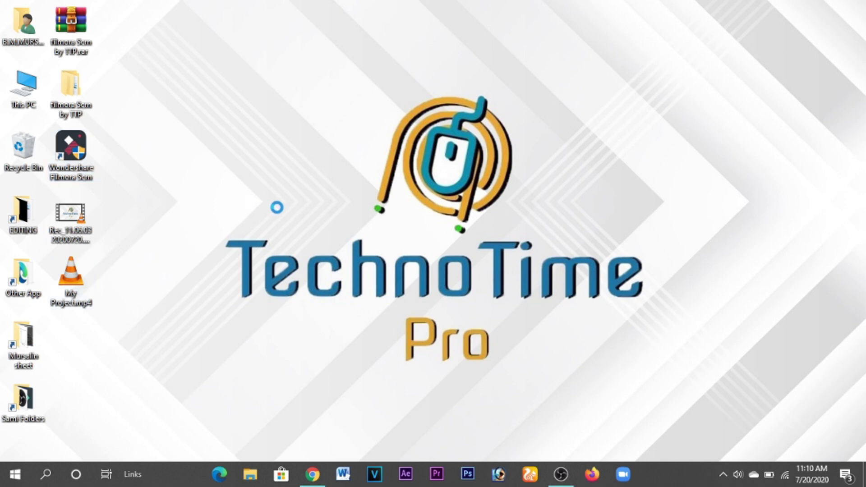
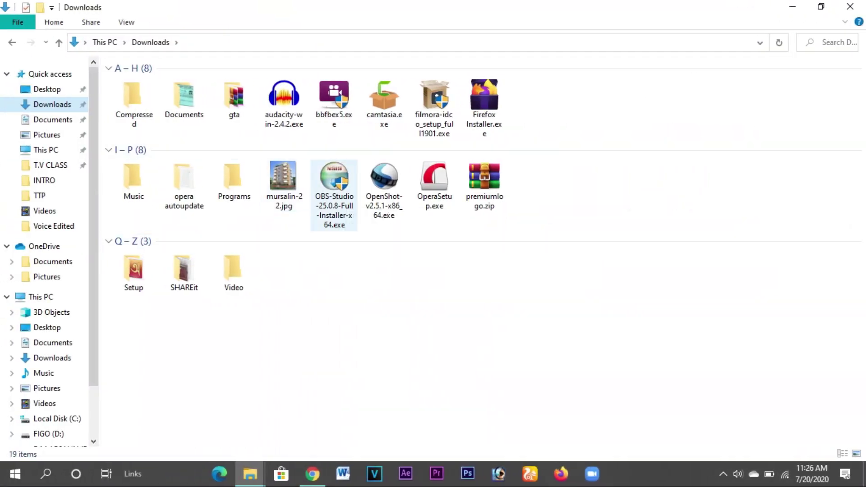
Install OBS Studio 25.0.8 from its installer in Downloads into C:\Program Files\obs-studio, and close the Downloads folder.
{"action": "left_click", "coordinate": [334, 189]}
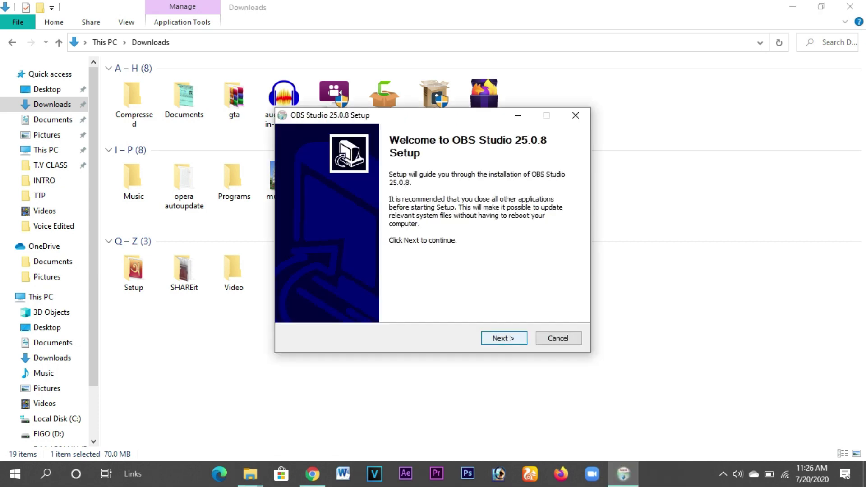
{"action": "left_click", "coordinate": [504, 337]}
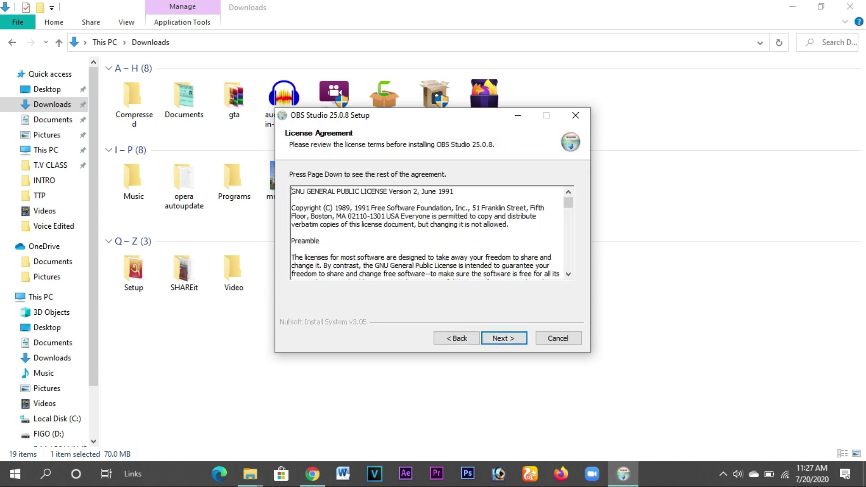
{"action": "key", "text": "Return"}
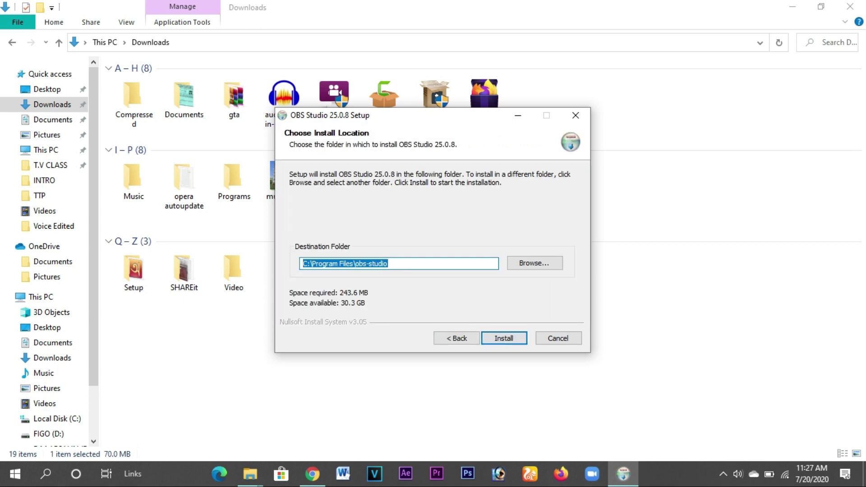
{"action": "key", "text": "Return"}
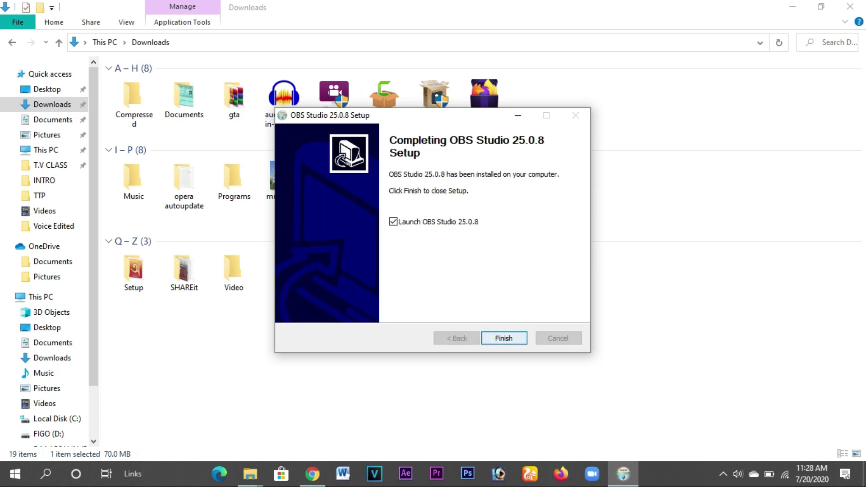
{"action": "key", "text": "Return"}
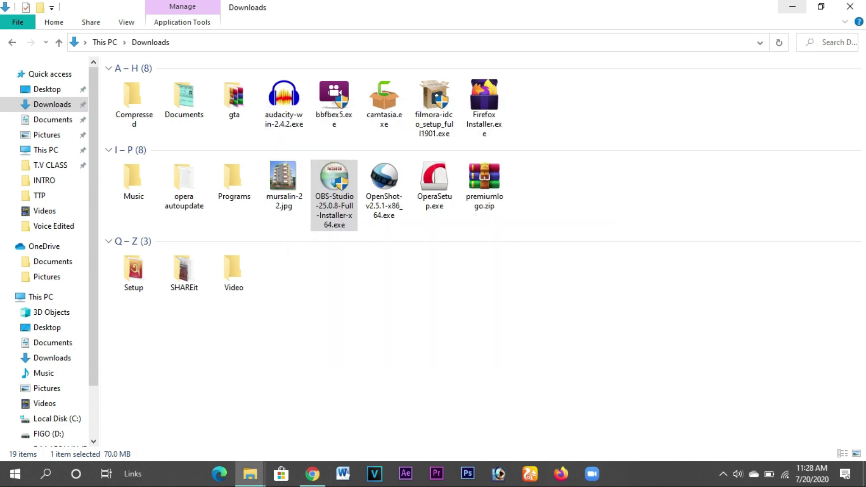
{"action": "left_click", "coordinate": [850, 6]}
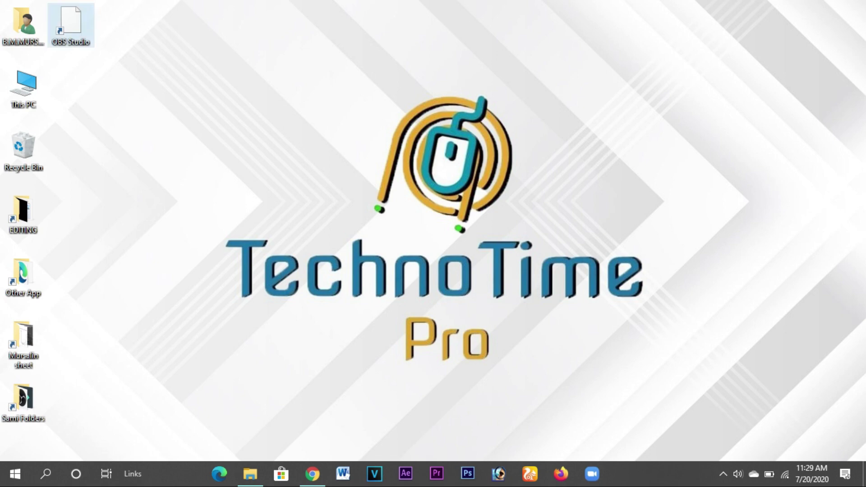
Launch OBS Studio, try out the mute controls for Desktop Audio and Mic/Aux in the Audio Mixer, and close the program.
{"action": "left_click", "coordinate": [71, 22]}
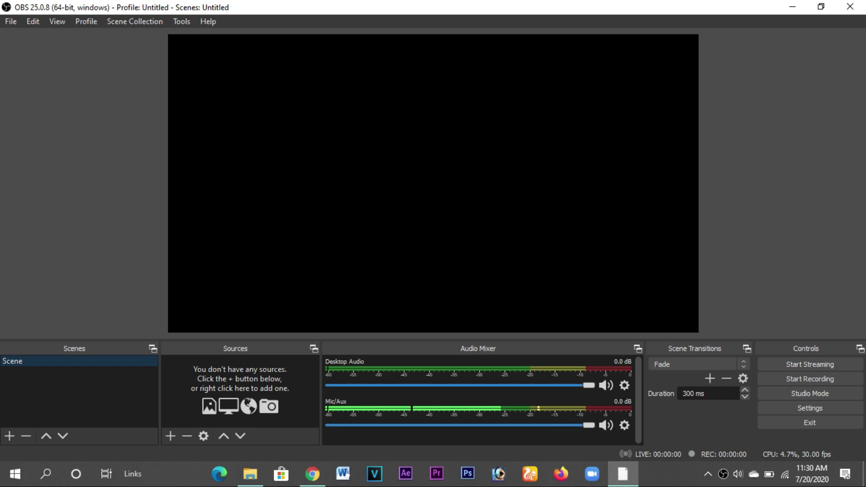
{"action": "key", "text": "XF86AudioLowerVolume"}
{"action": "left_click", "coordinate": [606, 385]}
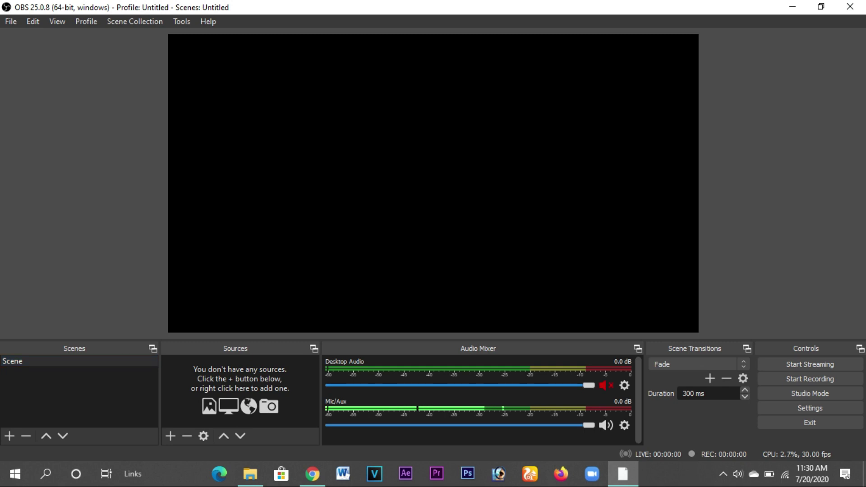
{"action": "left_click", "coordinate": [606, 386]}
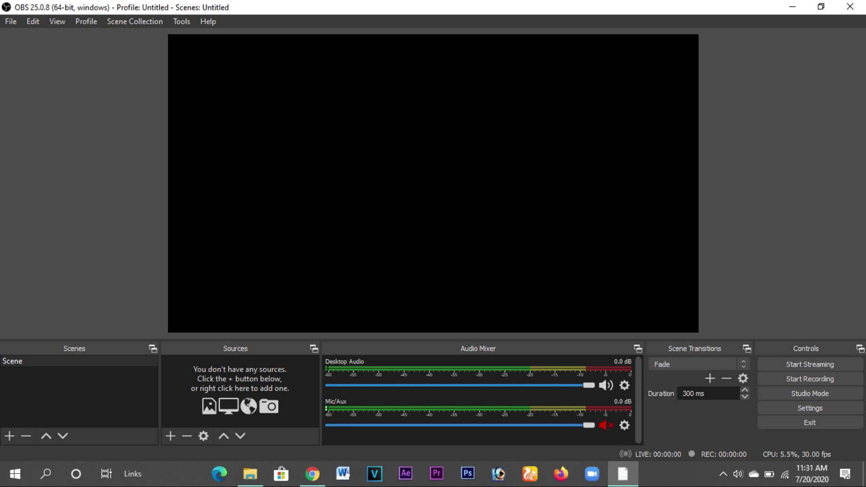
{"action": "left_click", "coordinate": [850, 6]}
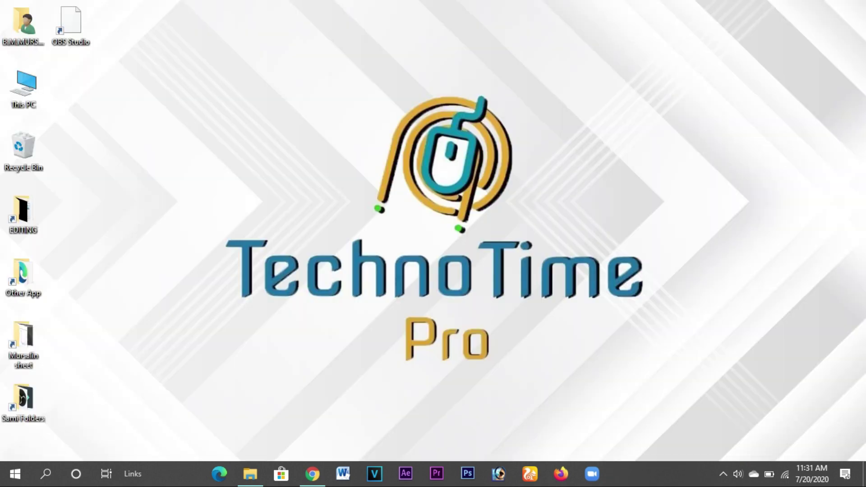
{"action": "right_click", "coordinate": [367, 98]}
{"action": "left_click", "coordinate": [387, 134]}
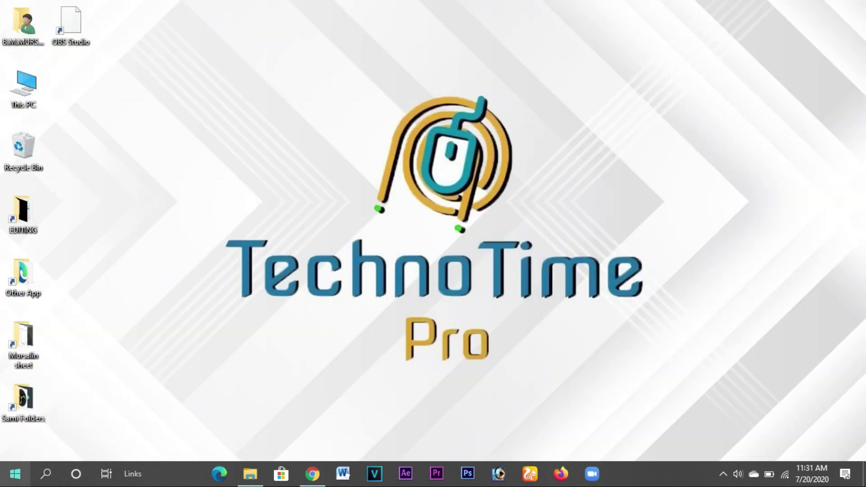
Open Windows Settings, find the display settings by searching for "display", and open the graphics settings from there.
{"action": "left_click", "coordinate": [15, 473]}
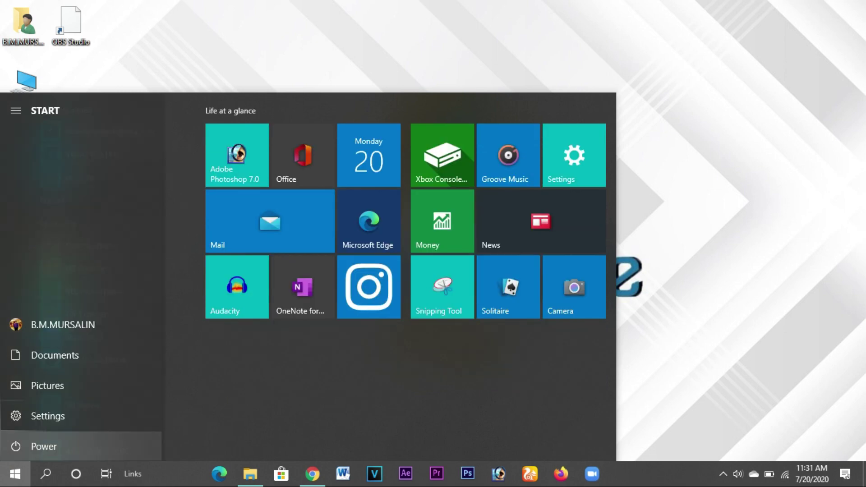
{"action": "left_click", "coordinate": [45, 415]}
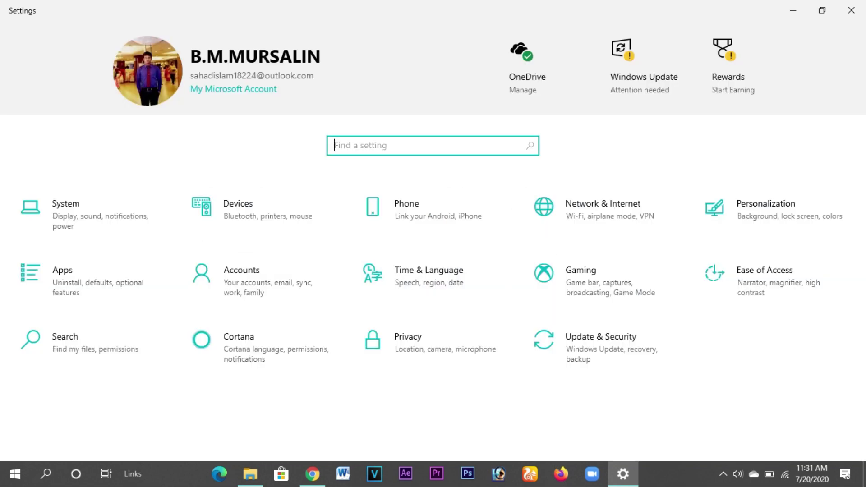
{"action": "type", "text": "display"}
{"action": "key", "text": "Return"}
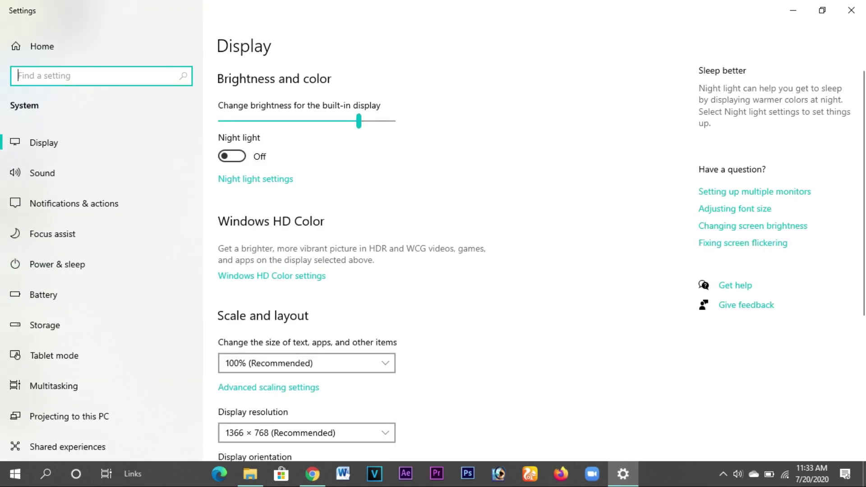
{"action": "scroll", "coordinate": [533, 253], "scroll_direction": "down", "scroll_amount": 5}
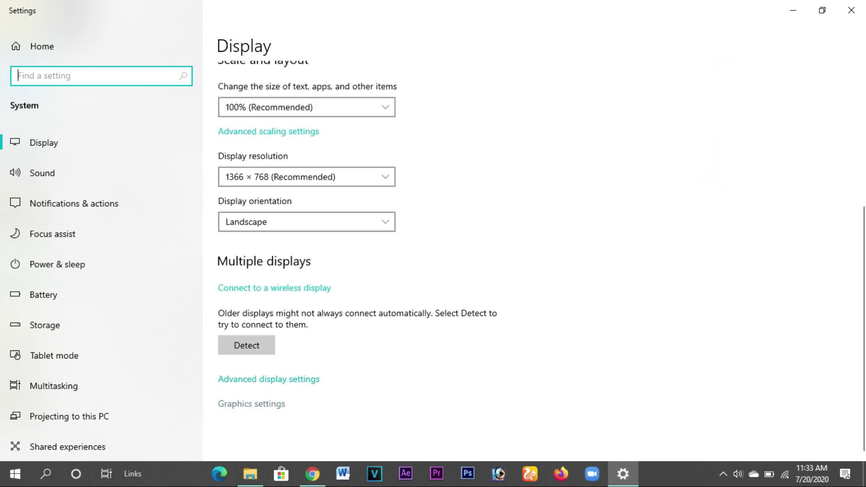
{"action": "left_click", "coordinate": [252, 404]}
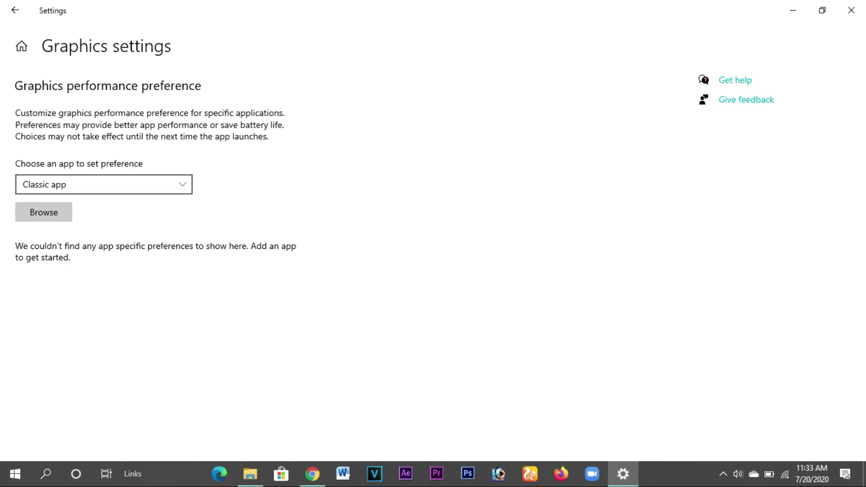
Add the classic app obs64.exe from C:\Program Files\obs-studio\bin\64bit to the graphics performance preferences.
{"action": "left_click", "coordinate": [104, 185]}
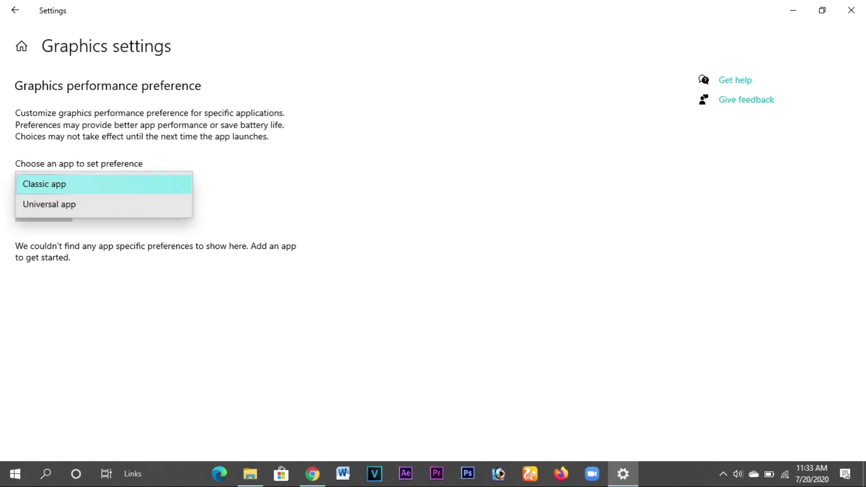
{"action": "key", "text": "Return"}
{"action": "key", "text": "space"}
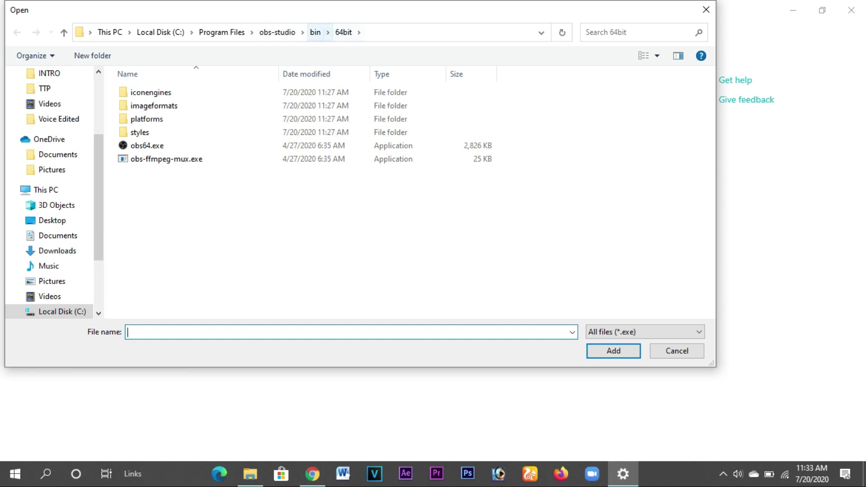
{"action": "left_click", "coordinate": [147, 145]}
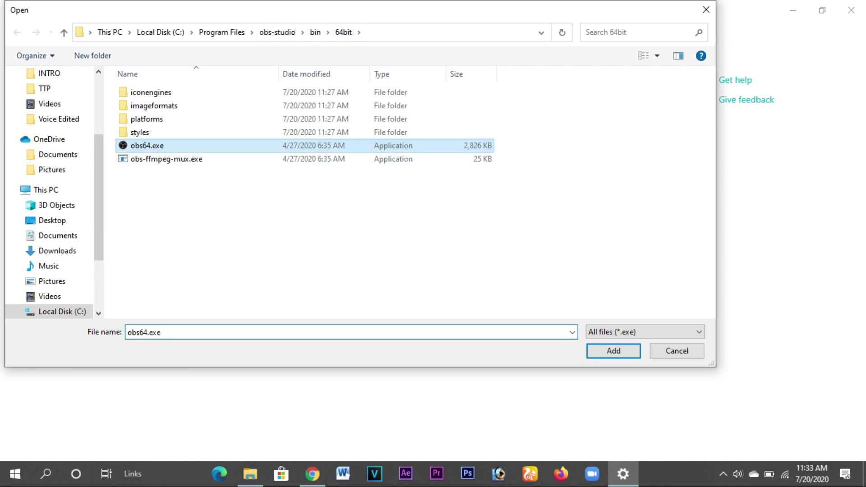
{"action": "key", "text": "Return"}
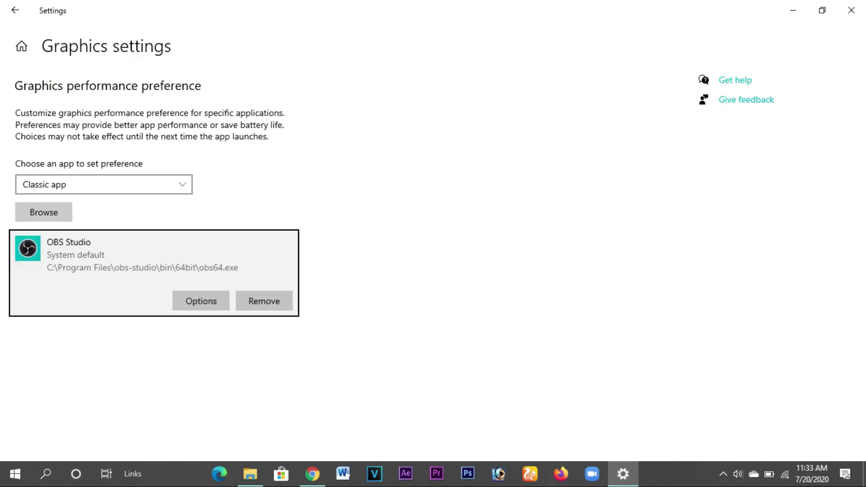
Set the graphics preference of OBS Studio to Power saving, save it, and close Windows Settings.
{"action": "left_click", "coordinate": [200, 301]}
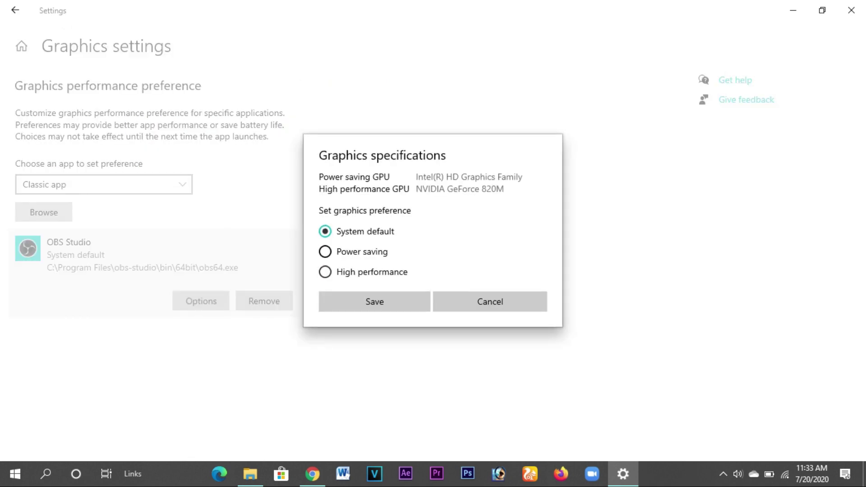
{"action": "left_click", "coordinate": [325, 251]}
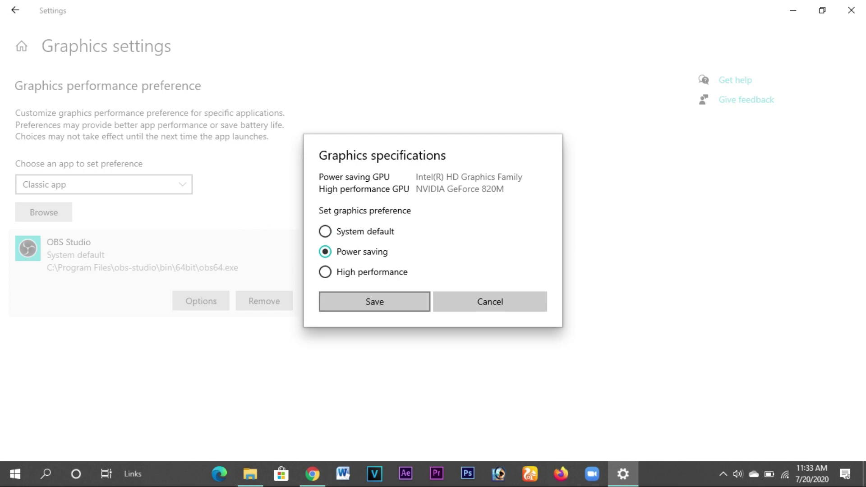
{"action": "left_click", "coordinate": [374, 301]}
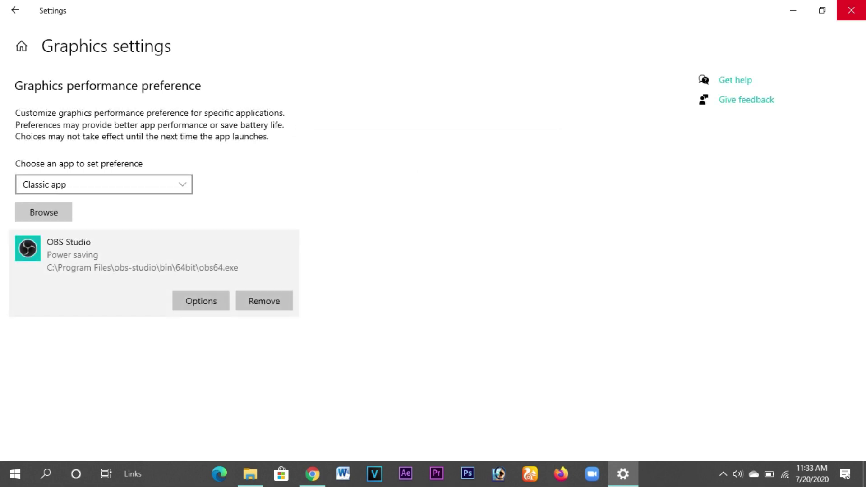
{"action": "left_click", "coordinate": [851, 10]}
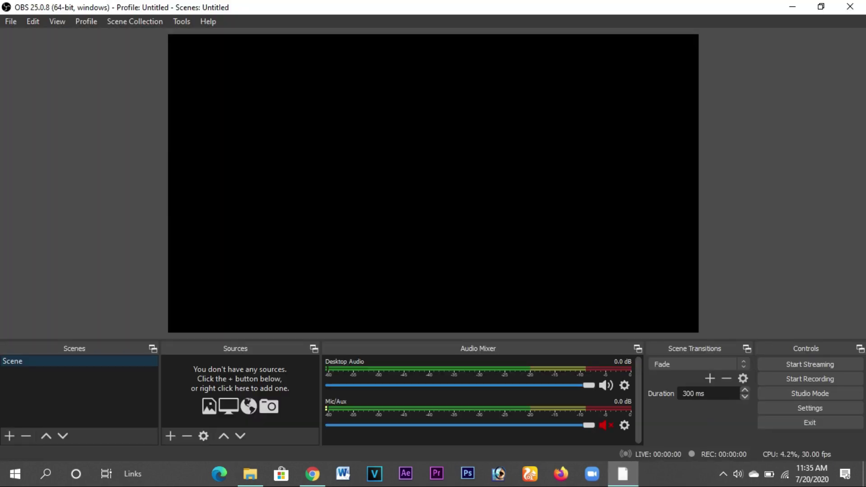
In OBS Studio, add a new Display Capture source for Display 1 to the scene and unmute Mic/Aux.
{"action": "left_click", "coordinate": [170, 436]}
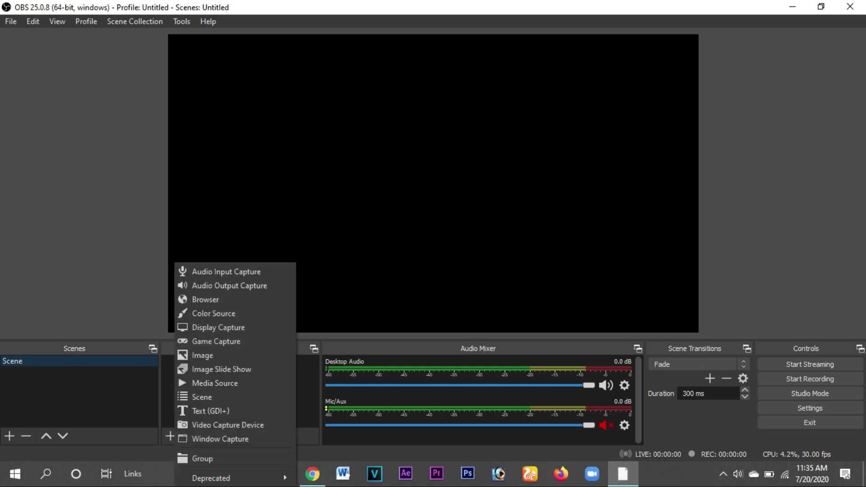
{"action": "key", "text": "Return"}
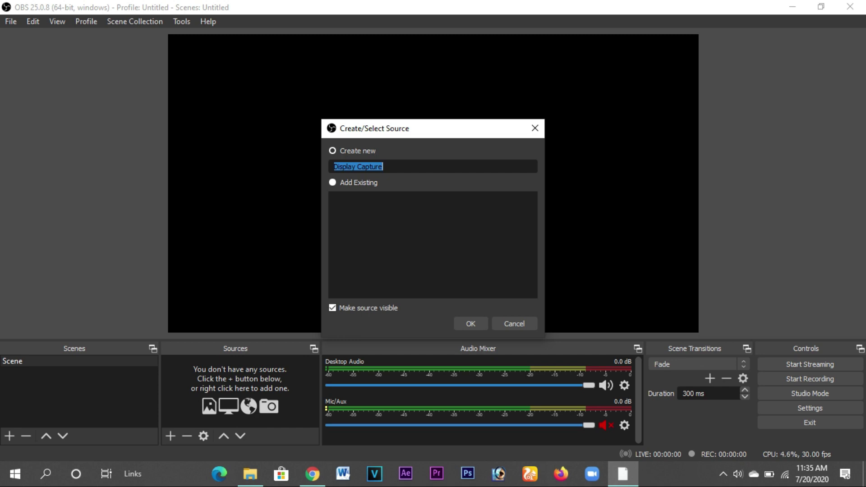
{"action": "left_click", "coordinate": [470, 323]}
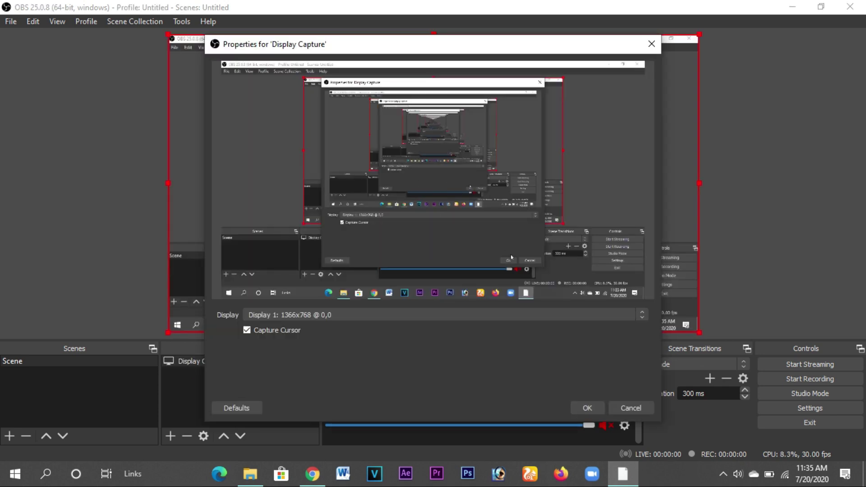
{"action": "left_click", "coordinate": [588, 408]}
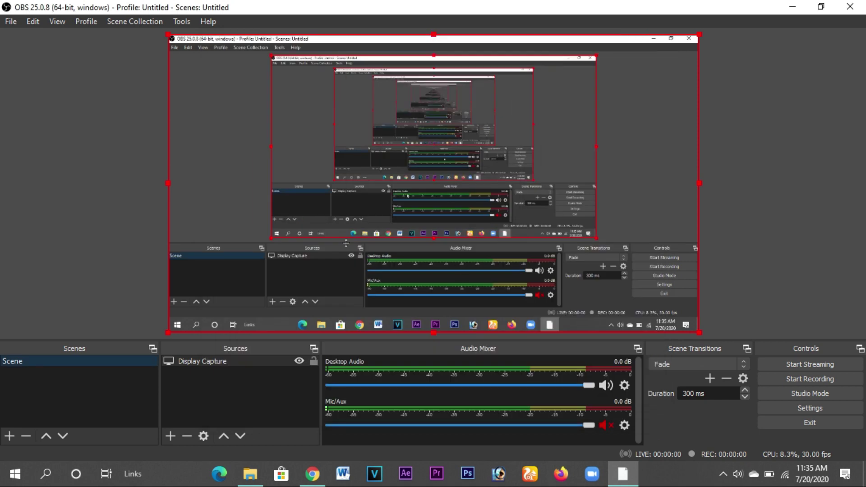
{"action": "left_click", "coordinate": [583, 196]}
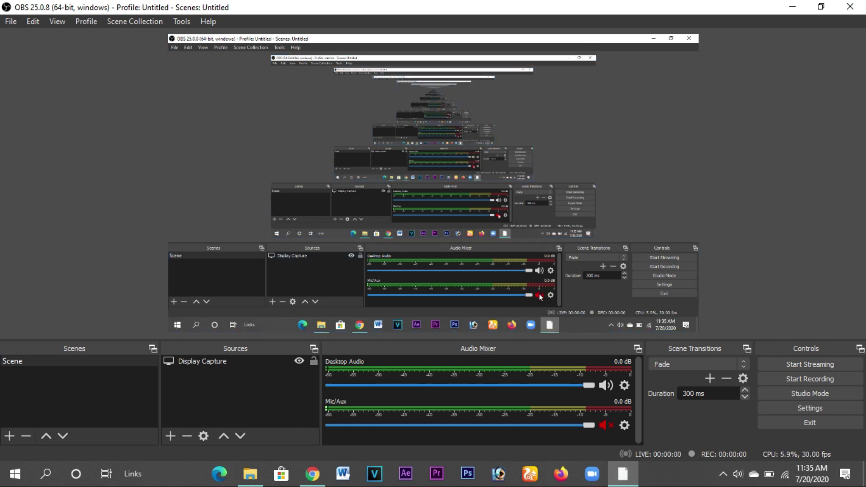
{"action": "left_click", "coordinate": [606, 425]}
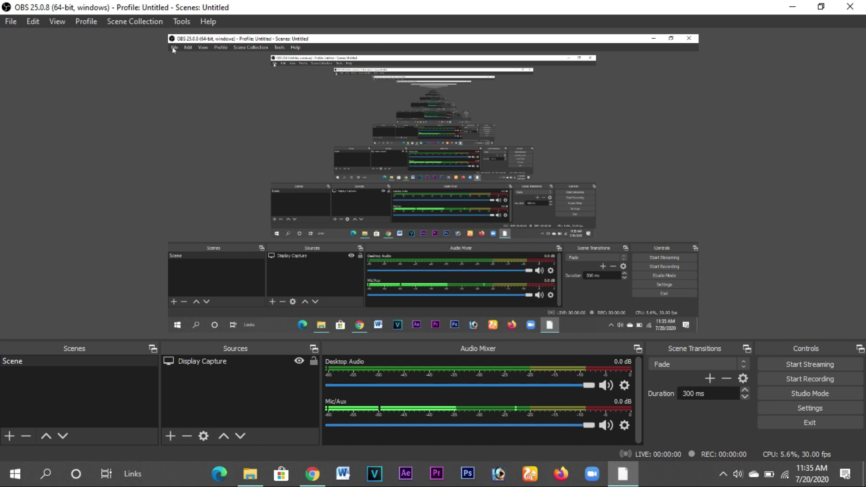
Set the recording quality in the output settings to "High Quality, Medium File Size" and accept the settings.
{"action": "left_click", "coordinate": [7, 21]}
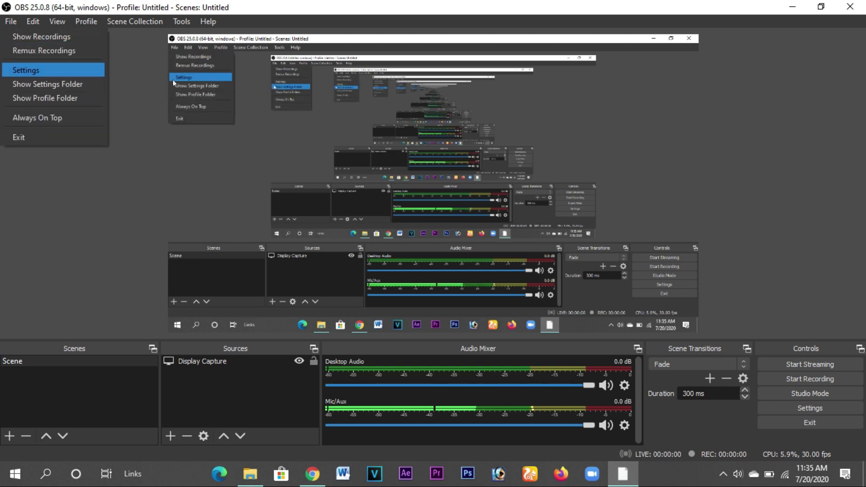
{"action": "left_click", "coordinate": [26, 70]}
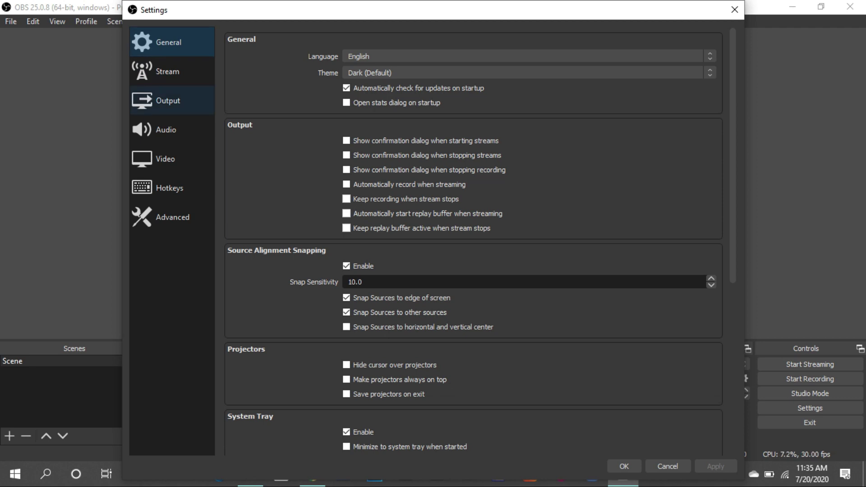
{"action": "left_click", "coordinate": [168, 100]}
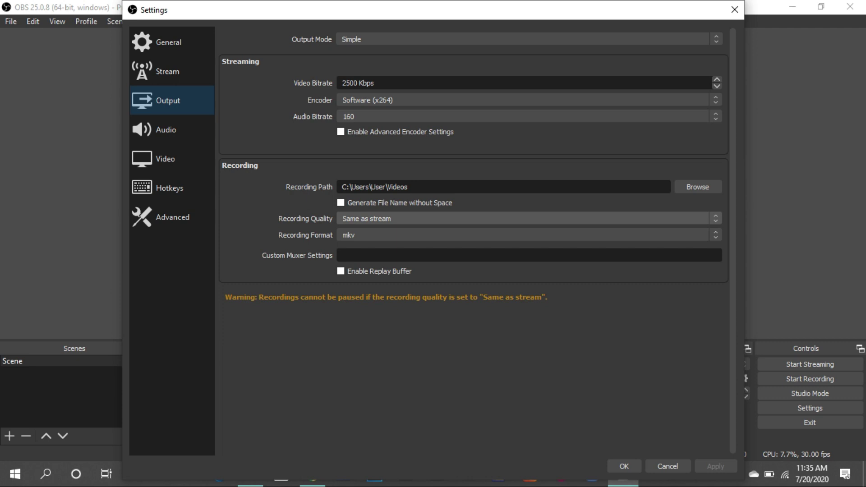
{"action": "left_click", "coordinate": [528, 219]}
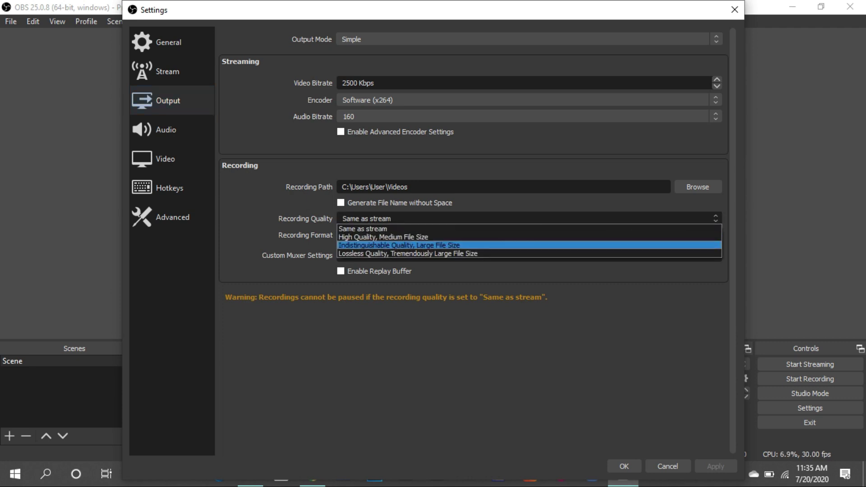
{"action": "key", "text": "Return"}
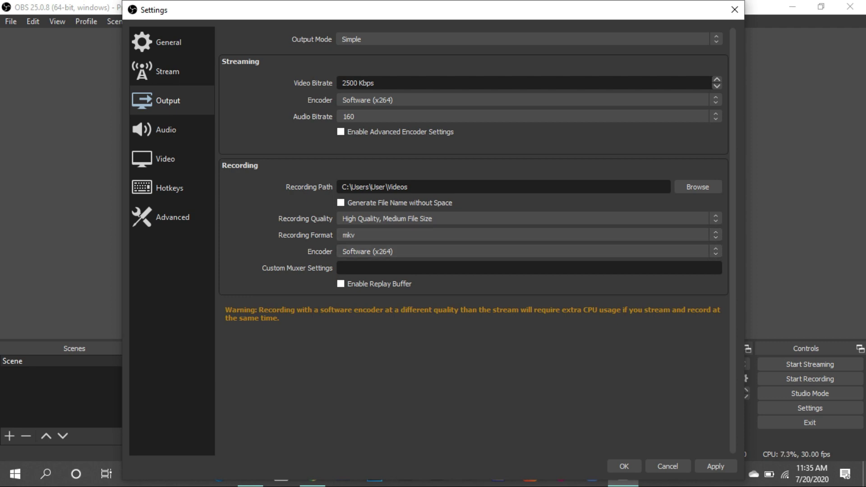
{"action": "left_click", "coordinate": [624, 466]}
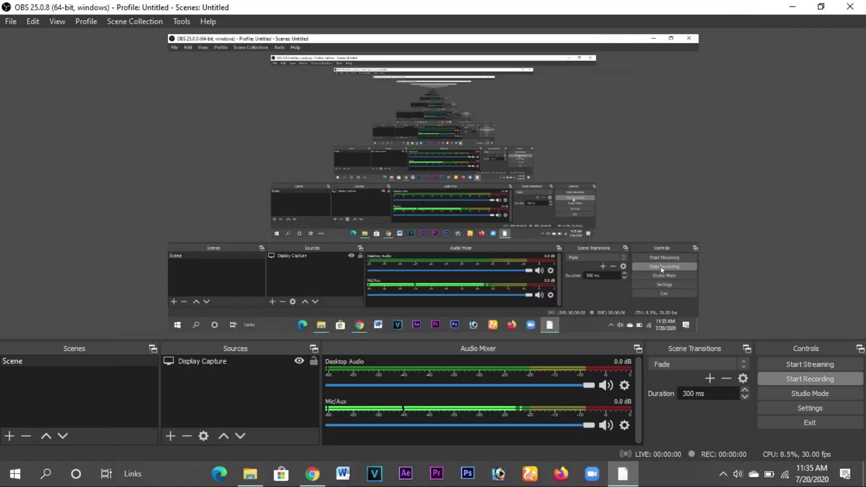
Record a short clip of the desktop with OBS minimized, pause and resume the recording, and stop it.
{"action": "left_click", "coordinate": [805, 379]}
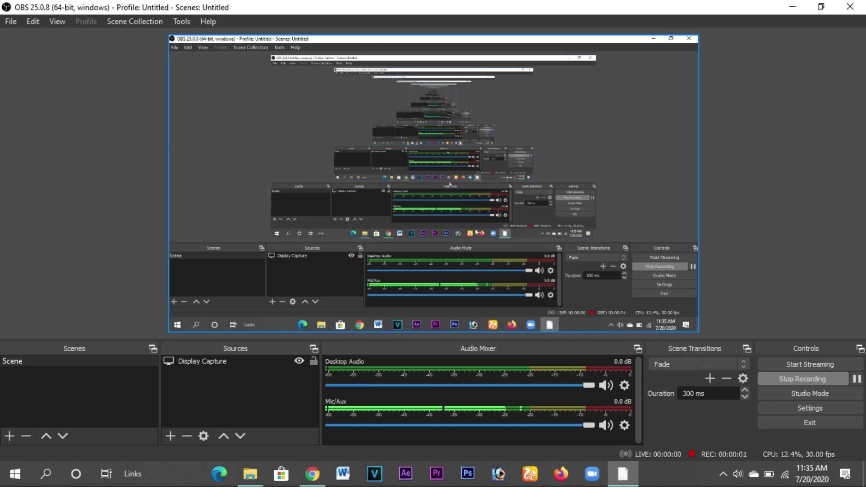
{"action": "left_click", "coordinate": [793, 7]}
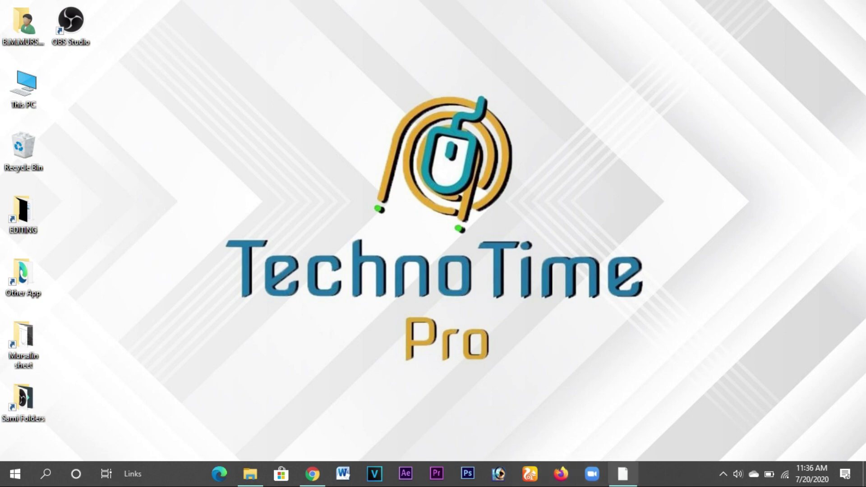
{"action": "left_click", "coordinate": [622, 473]}
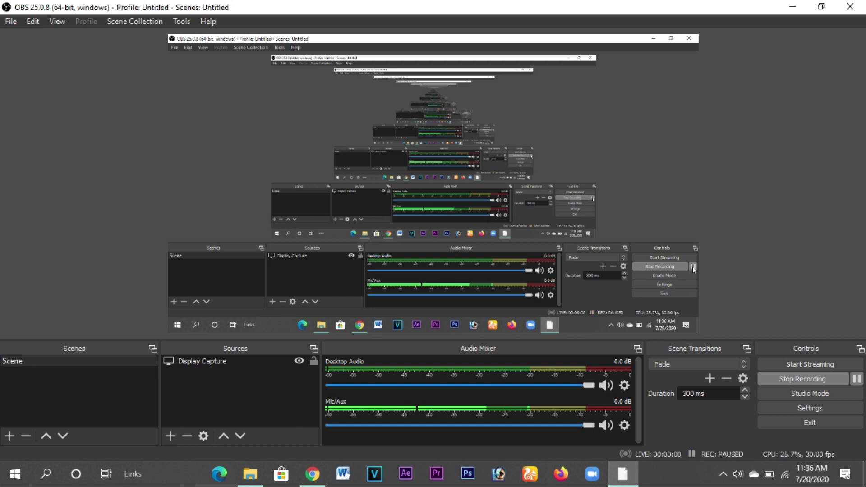
{"action": "left_click", "coordinate": [856, 379]}
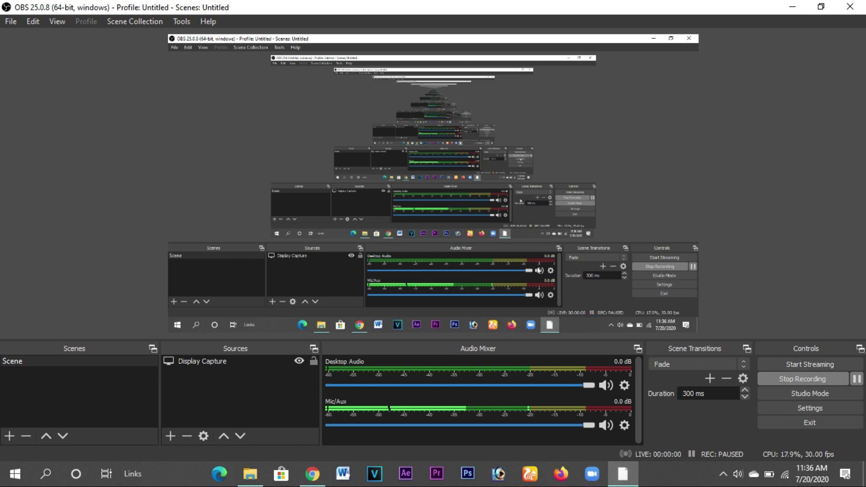
{"action": "left_click", "coordinate": [857, 379]}
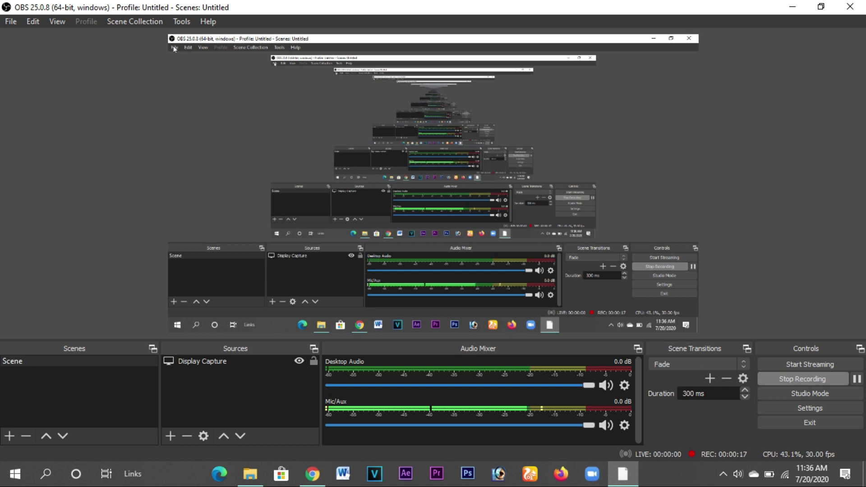
{"action": "left_click", "coordinate": [803, 379]}
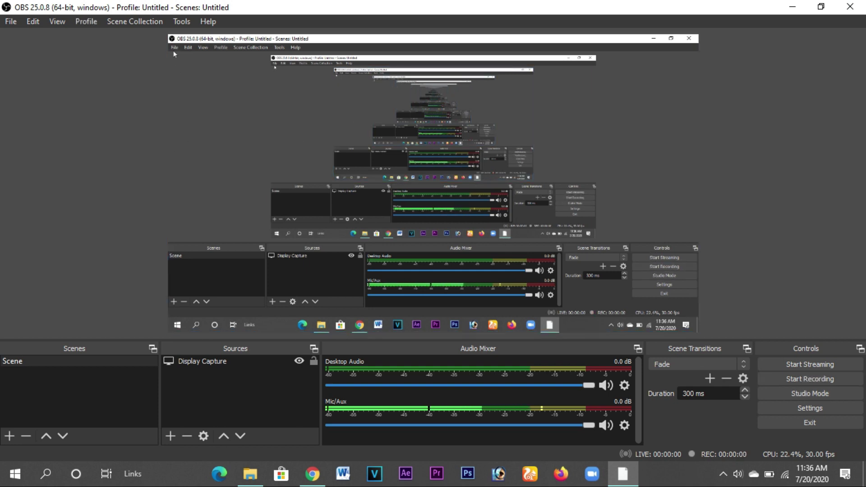
Show the folder with the saved recordings, then close it and exit OBS Studio.
{"action": "left_click", "coordinate": [11, 21]}
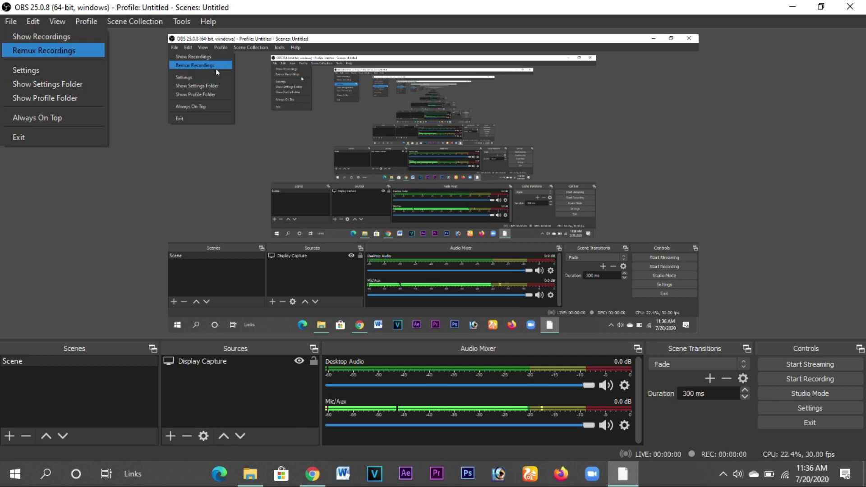
{"action": "left_click", "coordinate": [42, 38]}
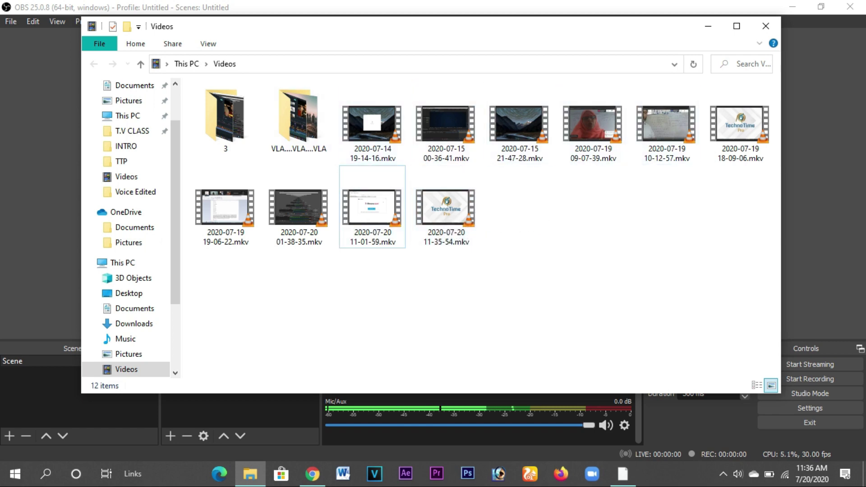
{"action": "left_click", "coordinate": [765, 25]}
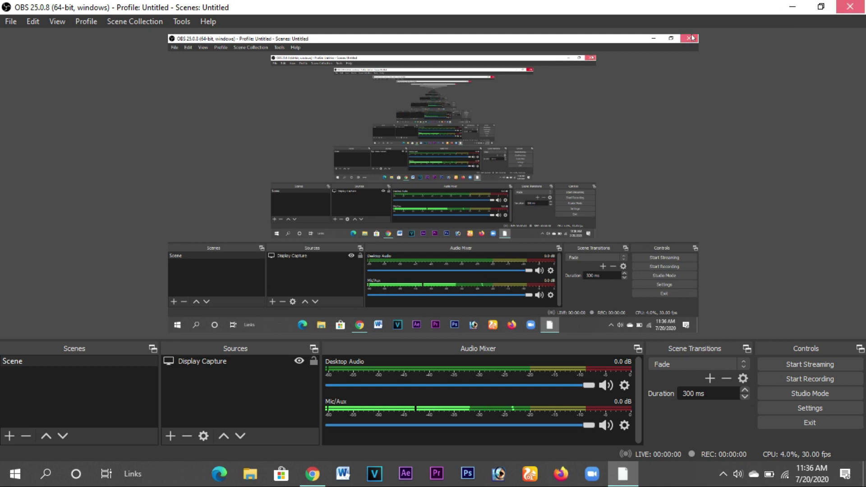
{"action": "left_click", "coordinate": [853, 6]}
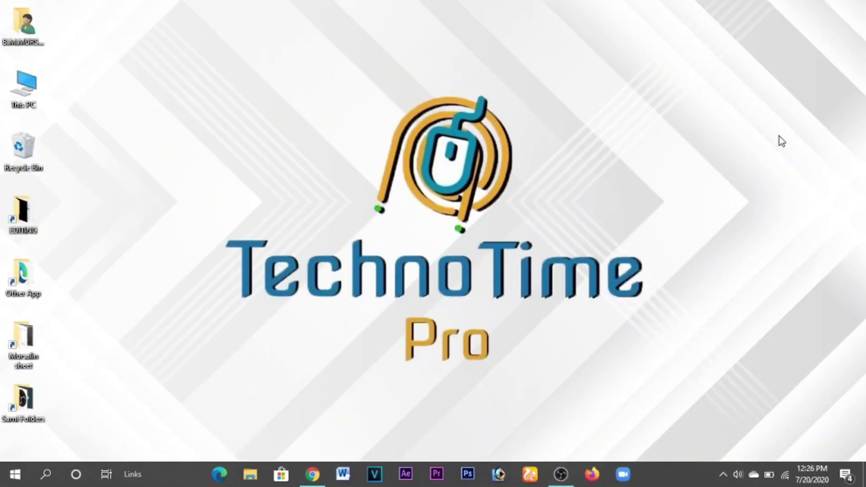
Switch to Chrome, download "Screen Rec For 32 By TTP.rar" from Google Drive to the Desktop, and close the browser.
{"action": "left_click", "coordinate": [312, 474]}
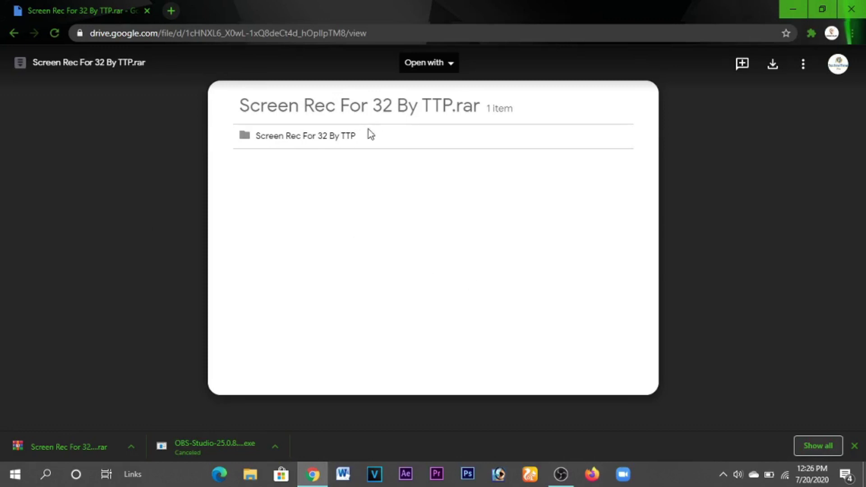
{"action": "left_click", "coordinate": [772, 65]}
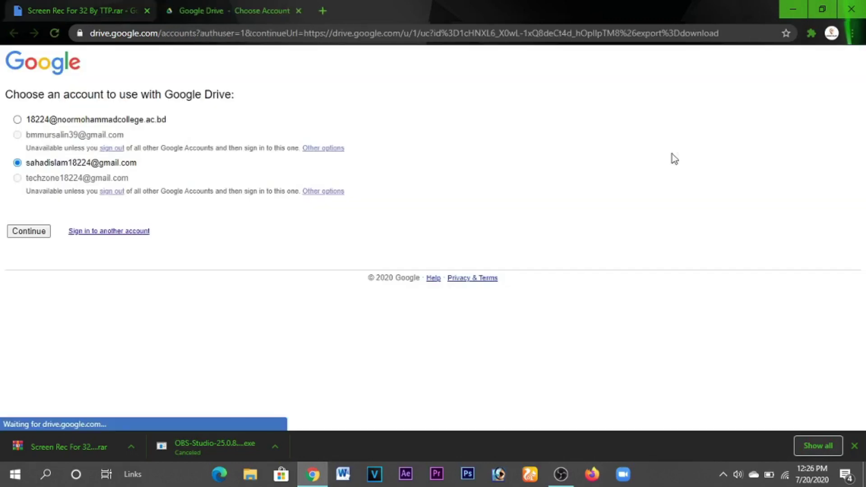
{"action": "left_click", "coordinate": [34, 231]}
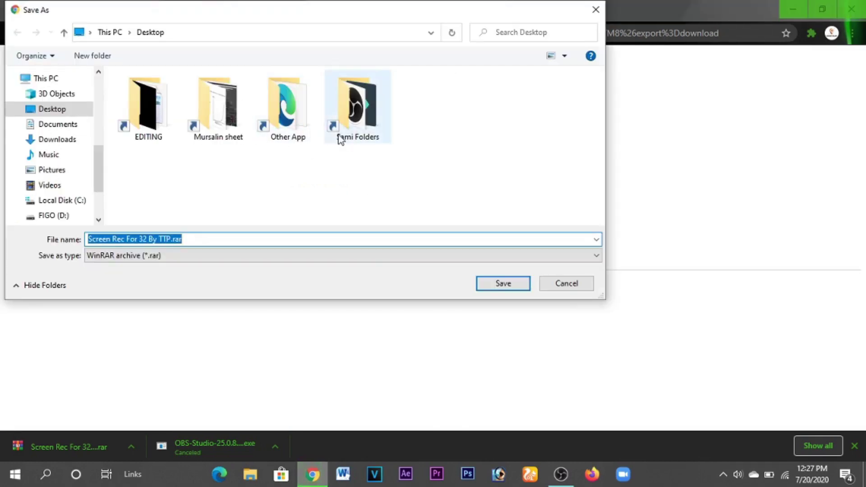
{"action": "left_click", "coordinate": [501, 284]}
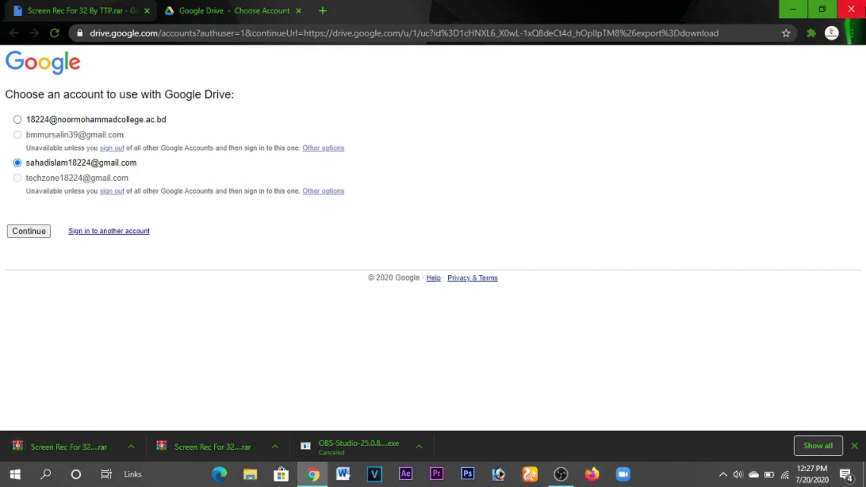
{"action": "left_click", "coordinate": [851, 9]}
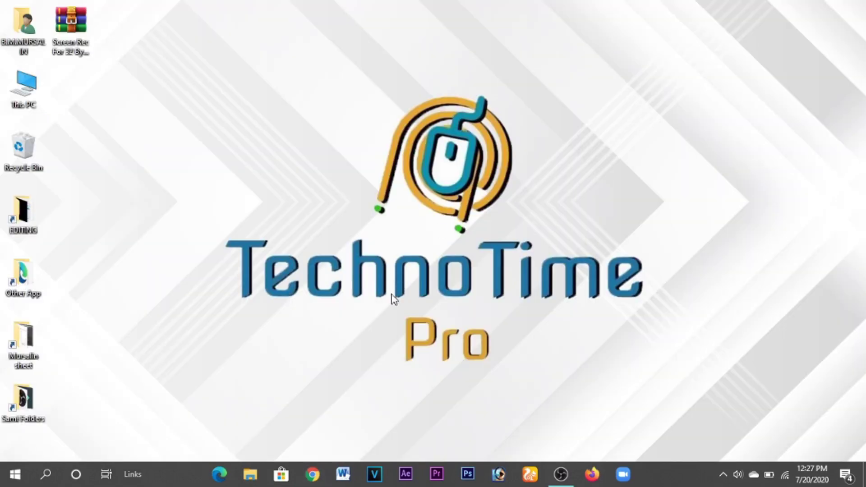
Extract the downloaded archive into its own "Screen Rec For 32 By TTP" folder and open the inner folder holding free_cam_8_7_0.msi.
{"action": "right_click", "coordinate": [66, 44]}
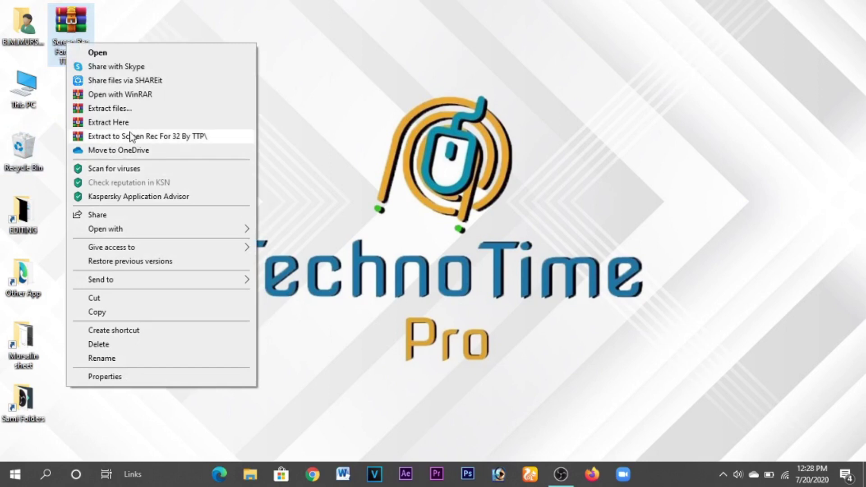
{"action": "left_click", "coordinate": [202, 136]}
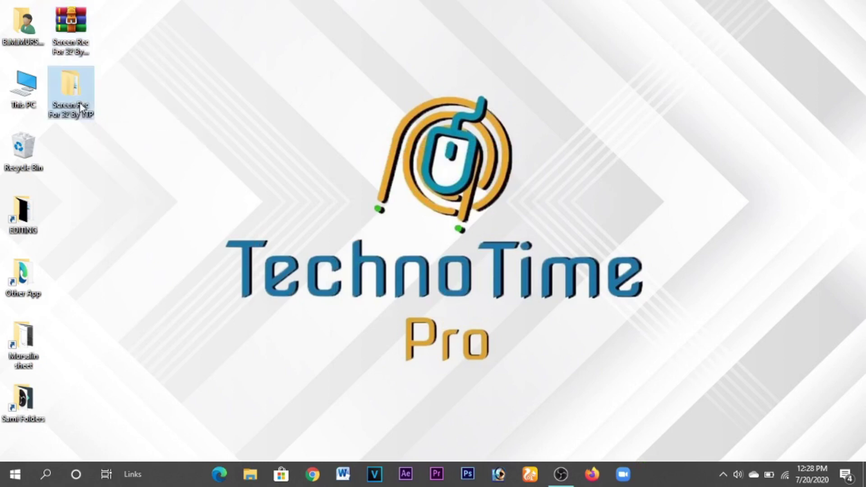
{"action": "double_click", "coordinate": [80, 103]}
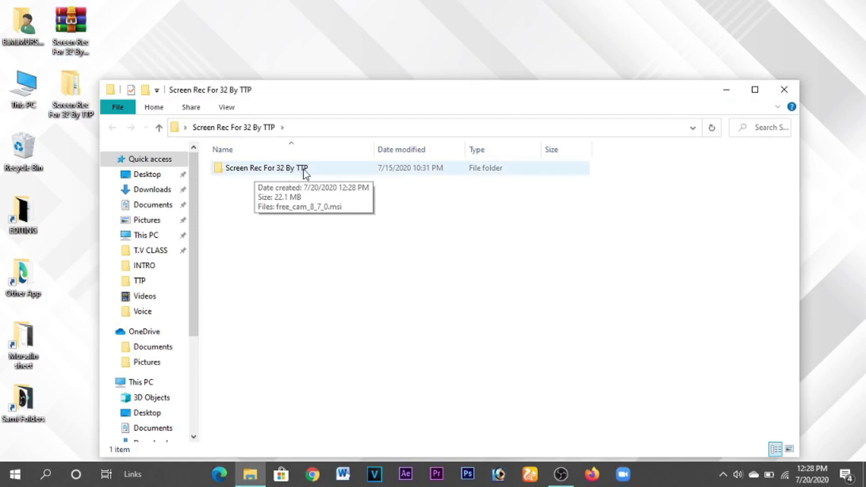
{"action": "left_click", "coordinate": [754, 89]}
{"action": "double_click", "coordinate": [134, 86]}
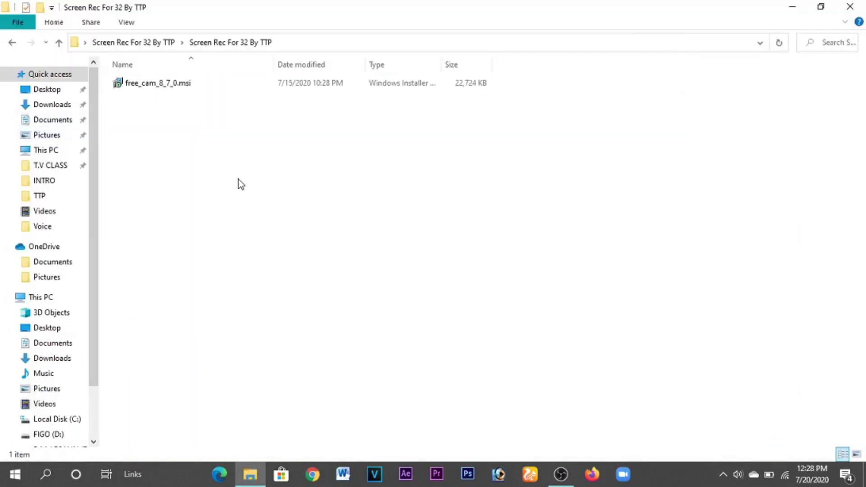
Install Free Cam 8 from free_cam_8_7_0.msi, accepting the license agreement, and launch it from the finished setup.
{"action": "double_click", "coordinate": [161, 86]}
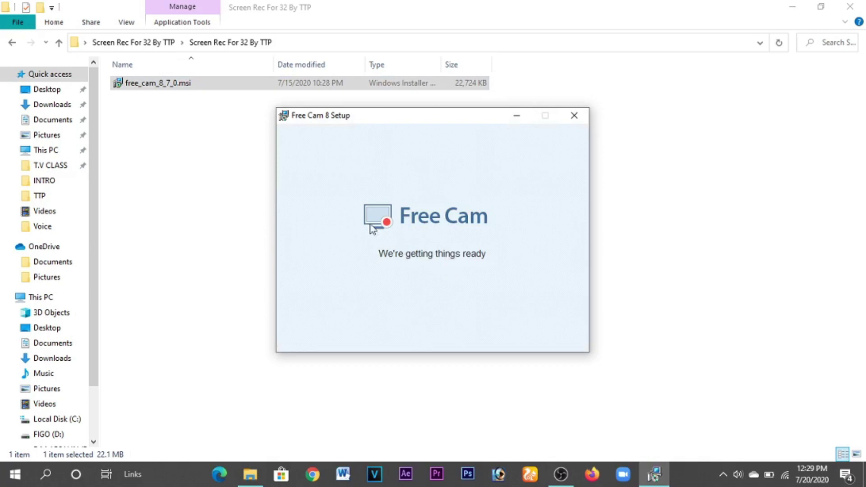
{"action": "left_click", "coordinate": [306, 309]}
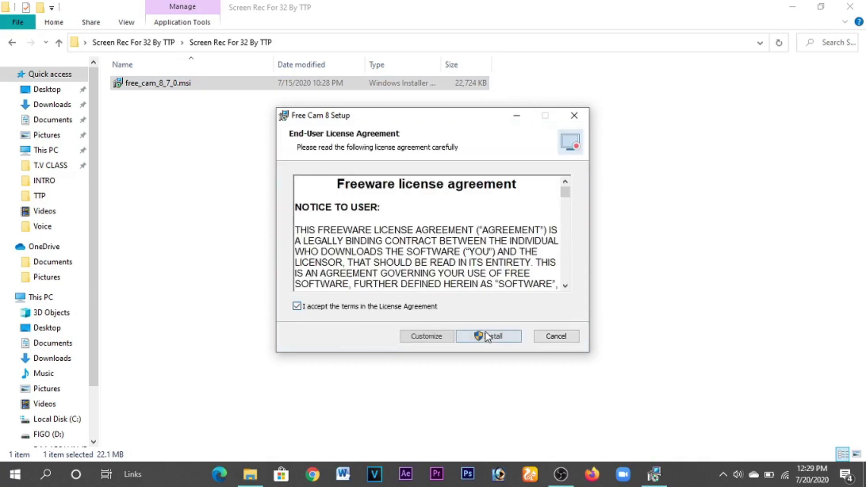
{"action": "left_click", "coordinate": [483, 335]}
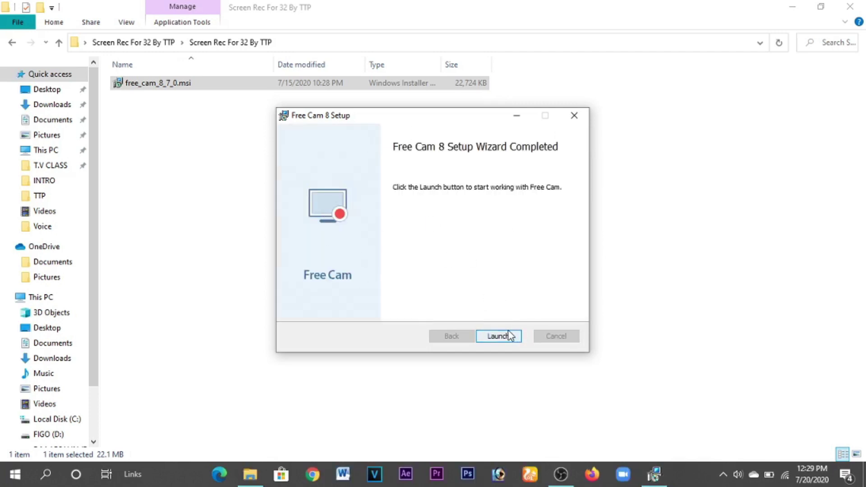
{"action": "key", "text": "Return"}
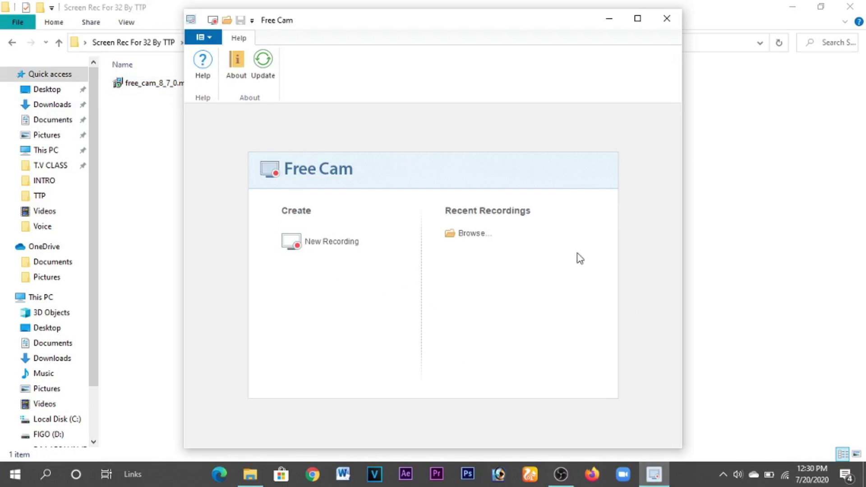
Set up a new Free Cam recording with a Fullscreen capture area and the microphone turned on.
{"action": "left_click", "coordinate": [318, 244]}
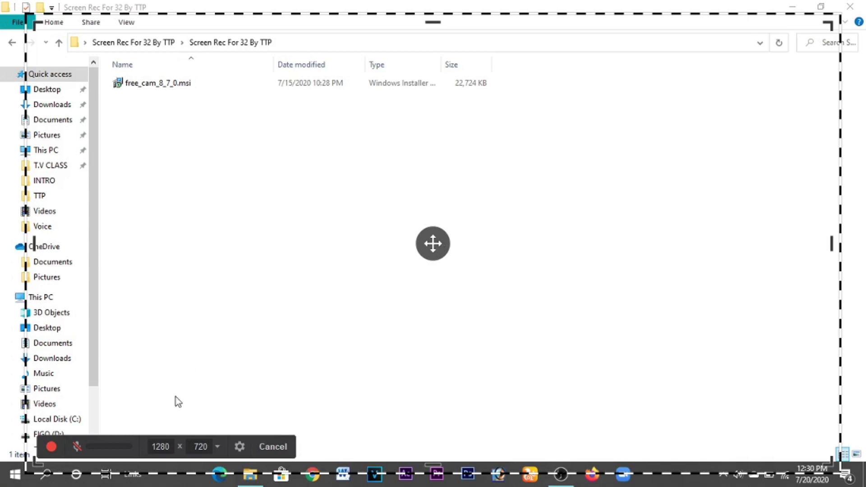
{"action": "left_click", "coordinate": [217, 447]}
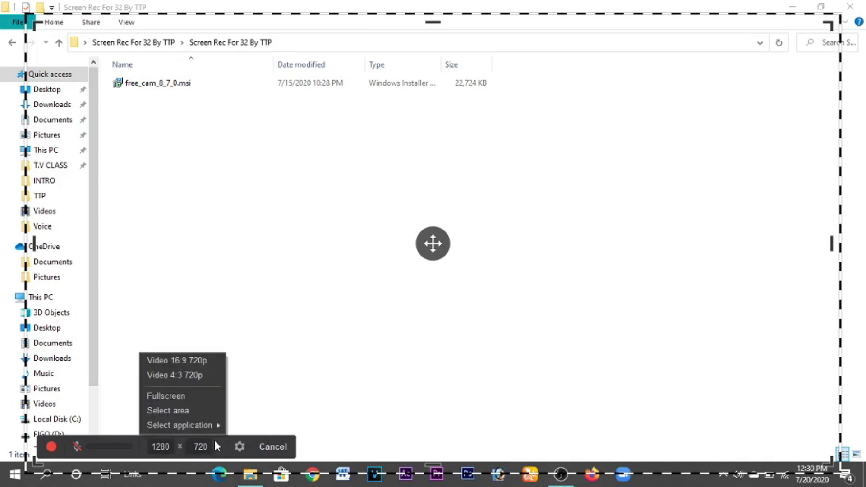
{"action": "left_click", "coordinate": [189, 399]}
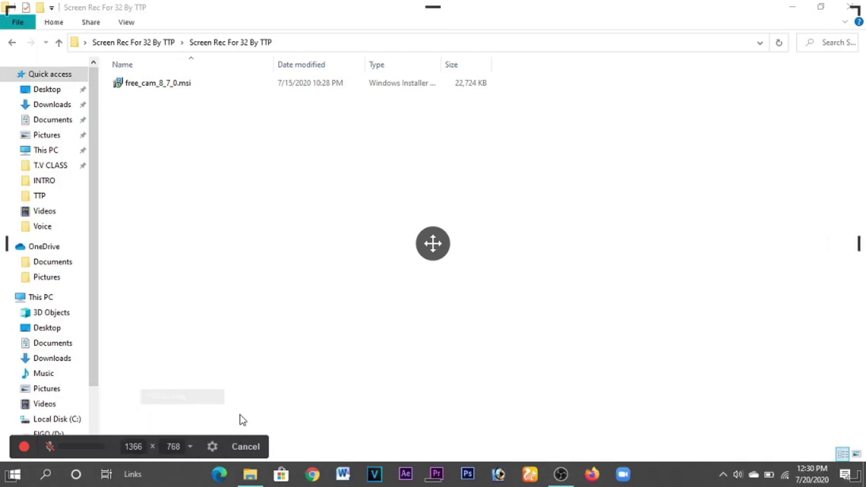
{"action": "left_click", "coordinate": [47, 445]}
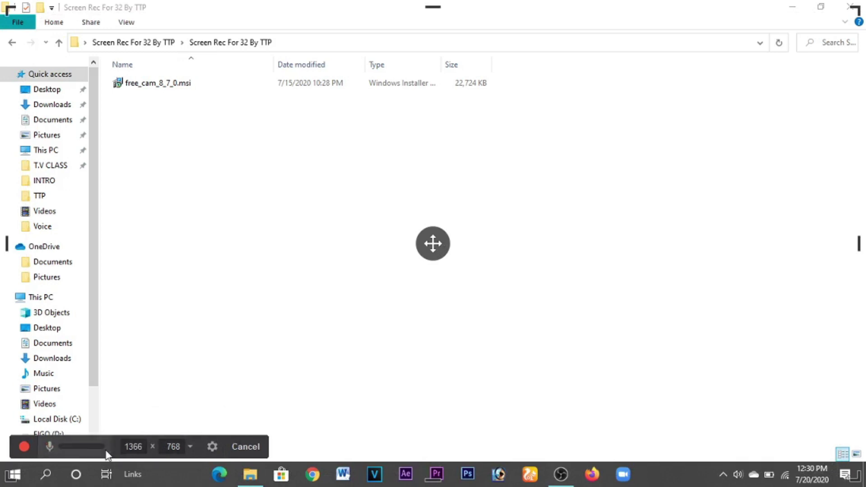
Record the screen while closing the installer's folder window, and finish the recording with Done from Free Cam's notification-area menu.
{"action": "left_click", "coordinate": [18, 445]}
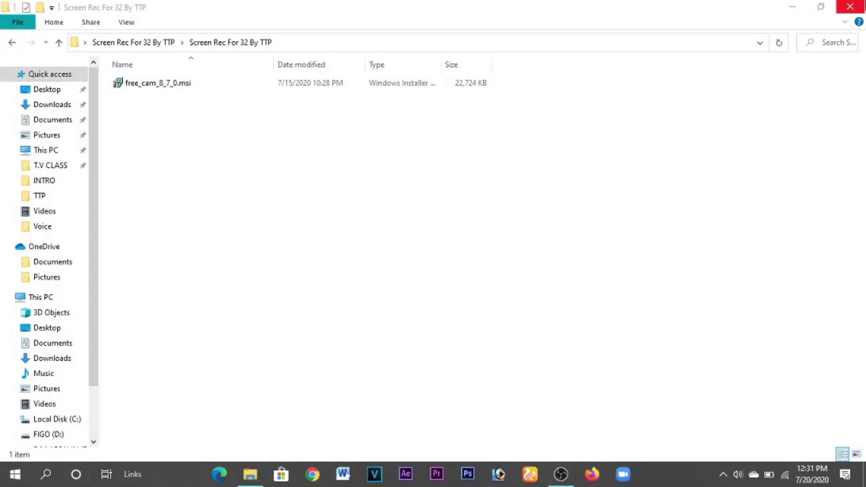
{"action": "left_click", "coordinate": [850, 7]}
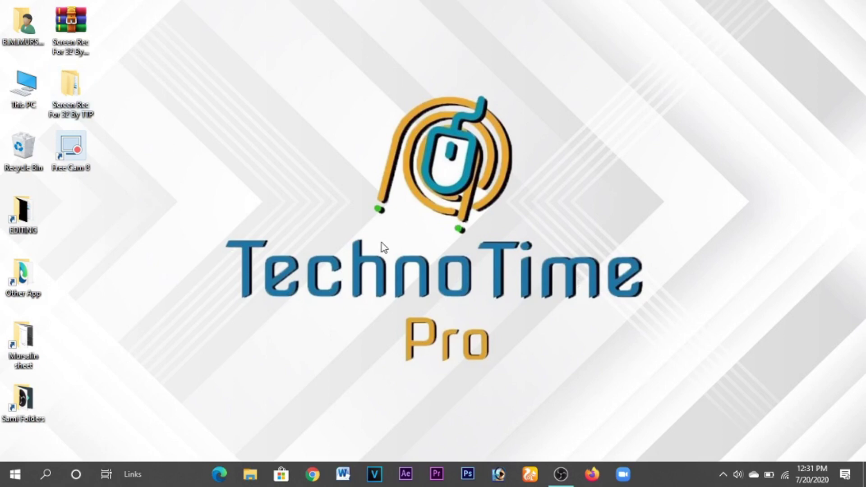
{"action": "left_click", "coordinate": [723, 474]}
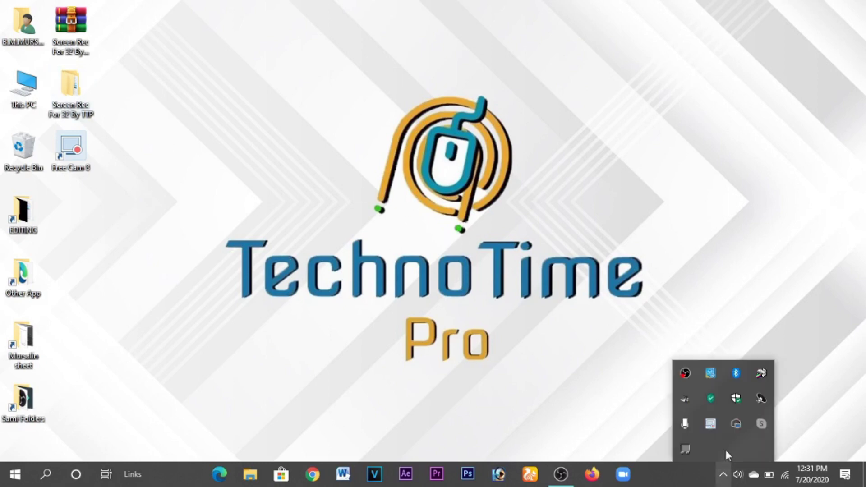
{"action": "right_click", "coordinate": [709, 427]}
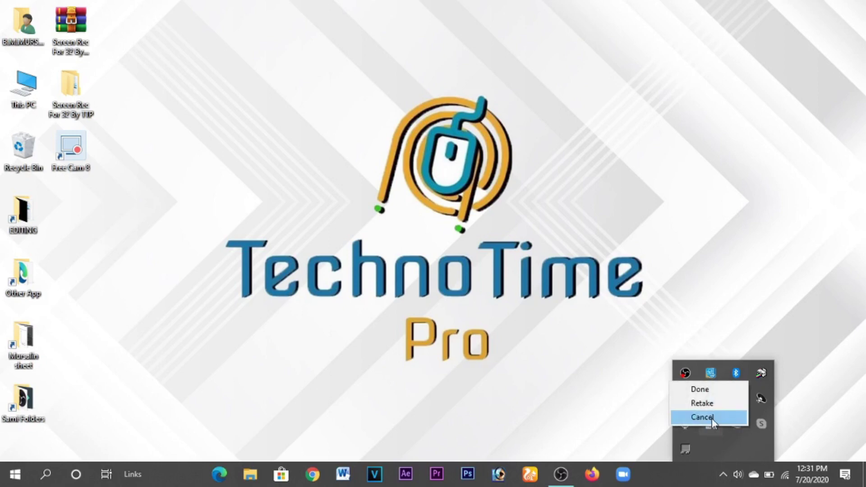
{"action": "left_click", "coordinate": [717, 395]}
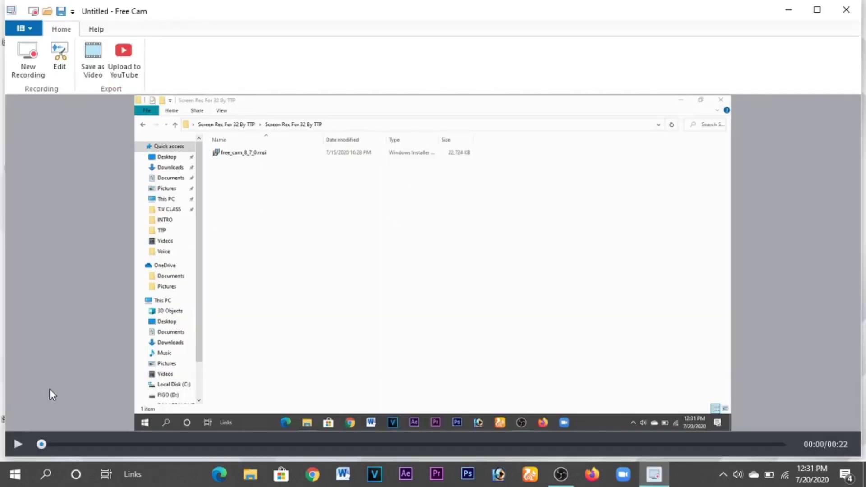
Preview the recording in Free Cam and save it as a WMV video on the Desktop under the suggested file name.
{"action": "left_click", "coordinate": [10, 444]}
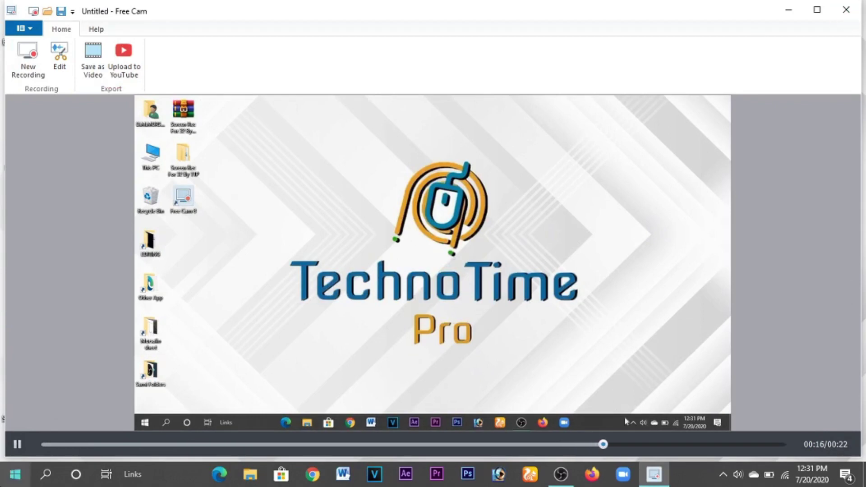
{"action": "left_click", "coordinate": [17, 444]}
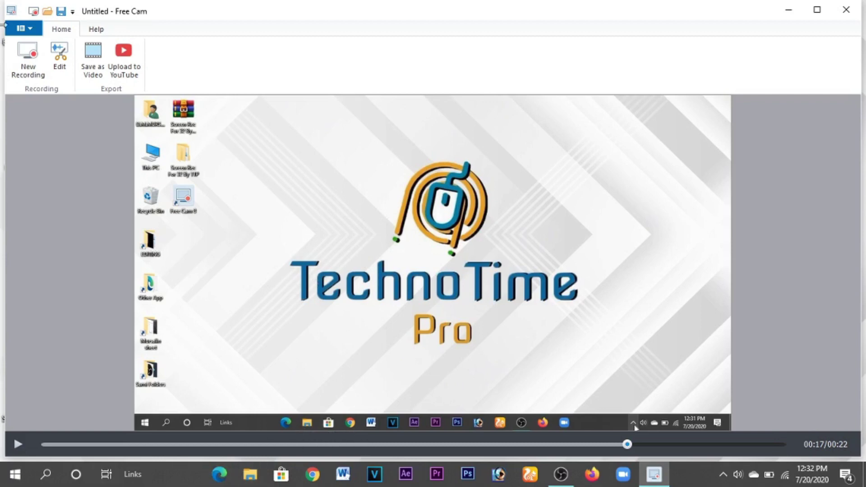
{"action": "left_click", "coordinate": [94, 74]}
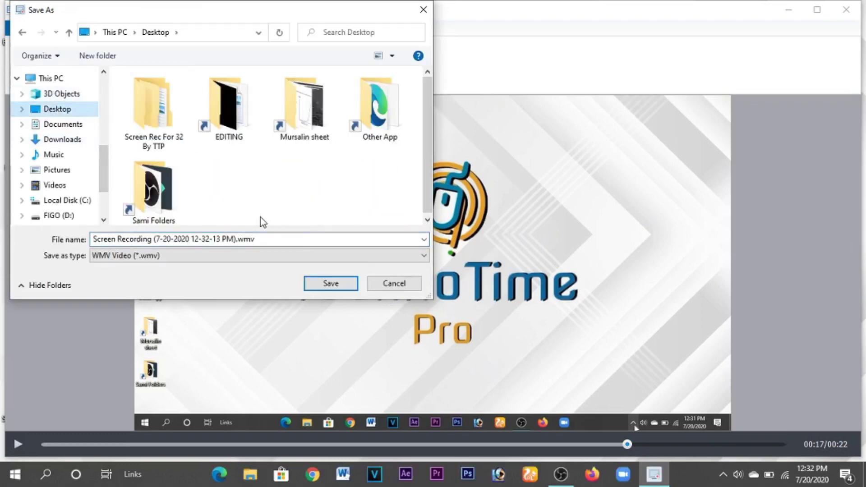
{"action": "left_click", "coordinate": [330, 283]}
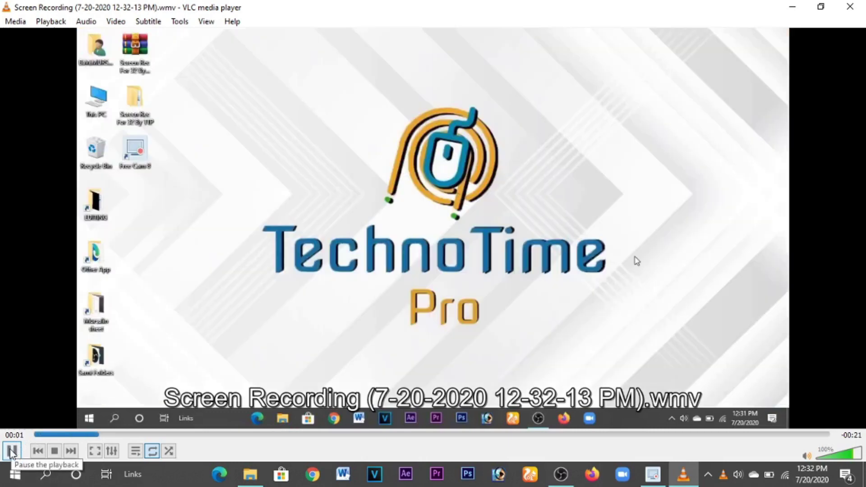
Pause the exported WMV recording playing in VLC media player and close the player.
{"action": "left_click", "coordinate": [12, 451]}
{"action": "left_click", "coordinate": [860, 9]}
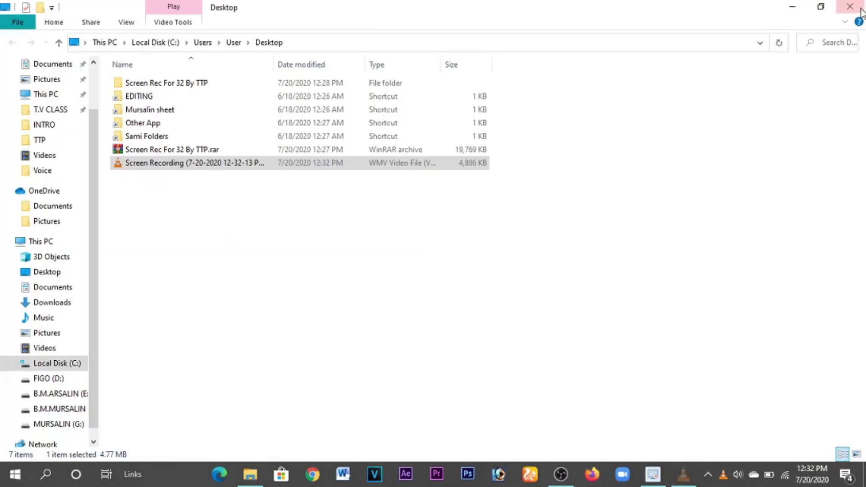